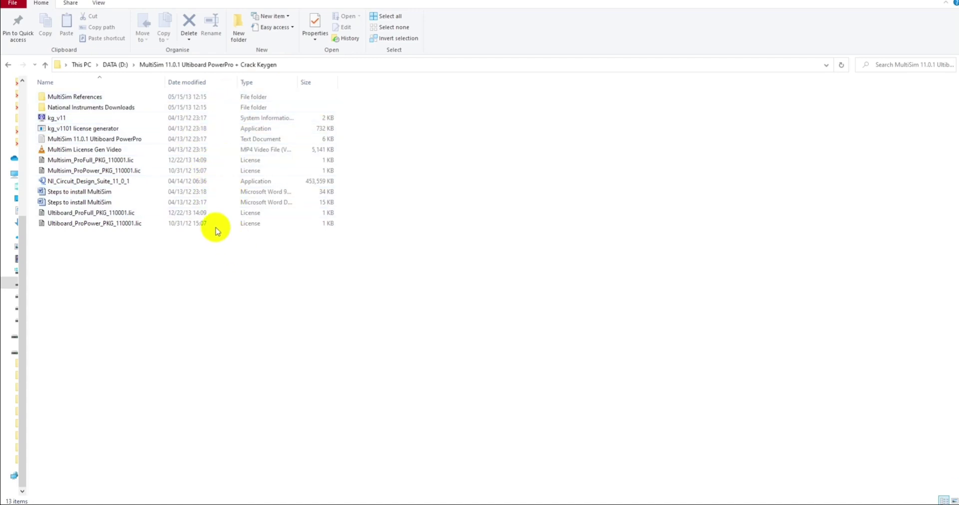
Unzip the NI_Circuit_Design_Suite_11_0_1 self-extracting archive and dismiss the success message.
double_click(187, 181)
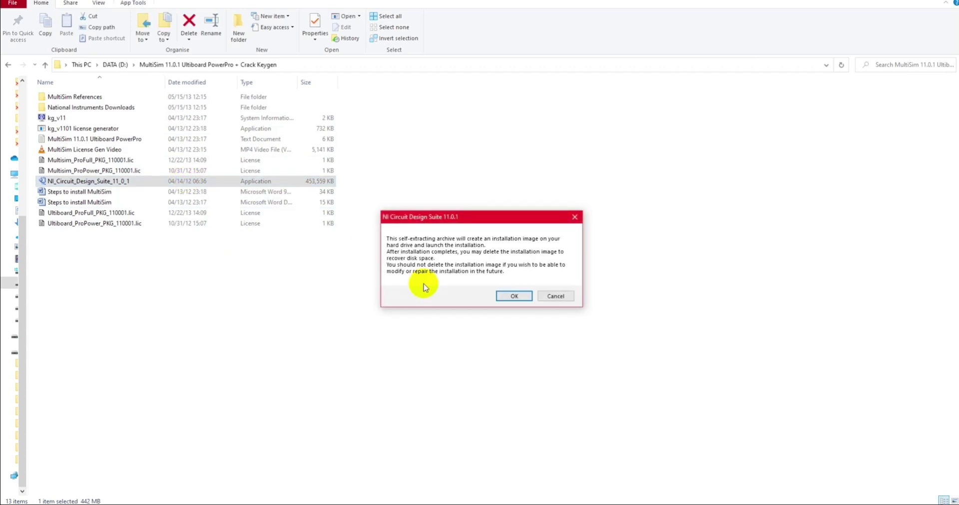
left_click(520, 301)
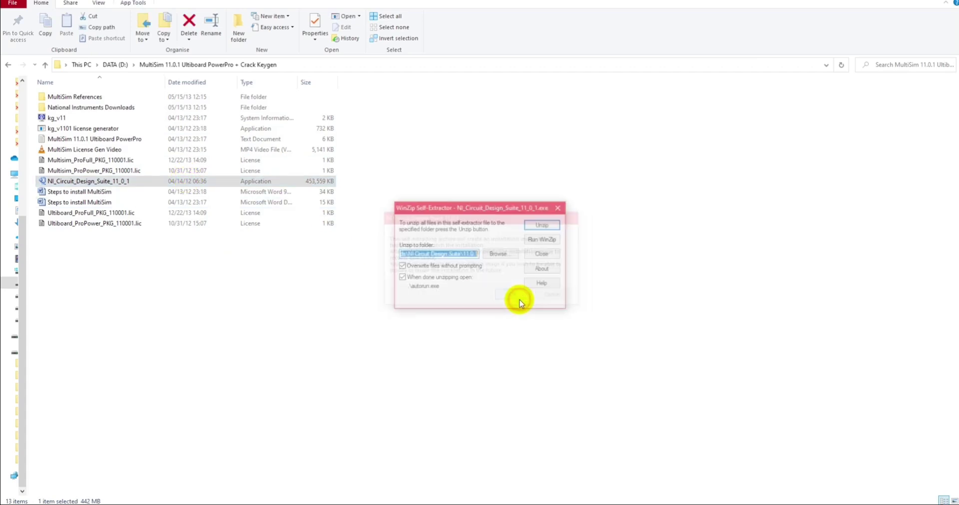
left_click(552, 228)
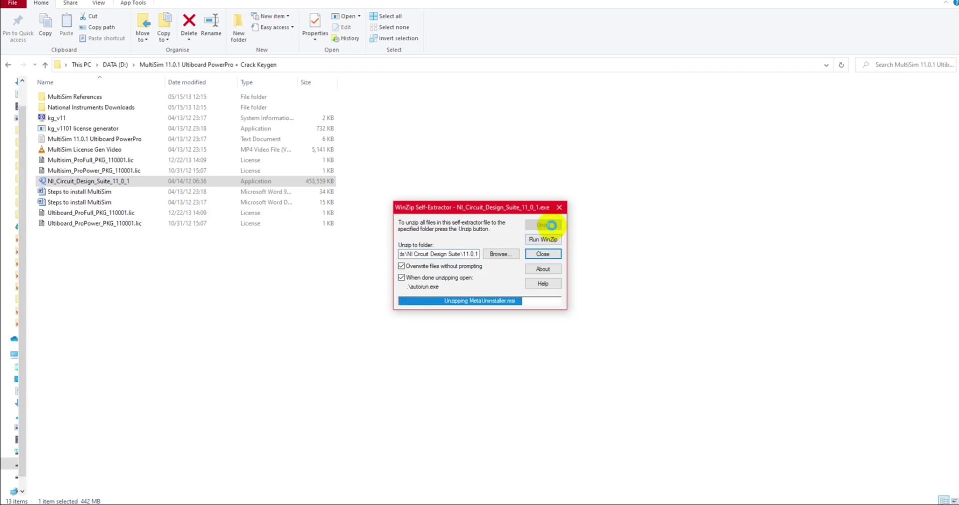
left_click(507, 277)
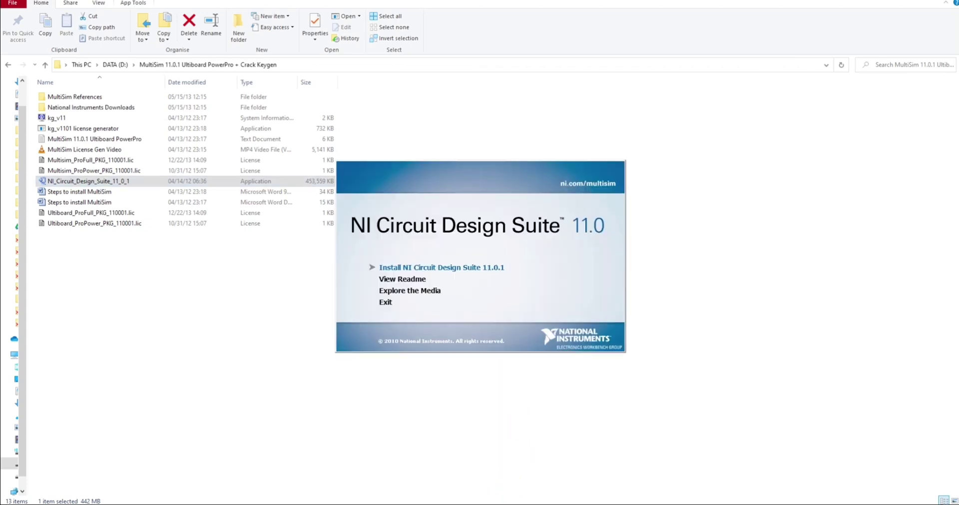
Start the NI Circuit Design Suite 11.0.1 install and enter the user's full name and organization.
left_click(451, 270)
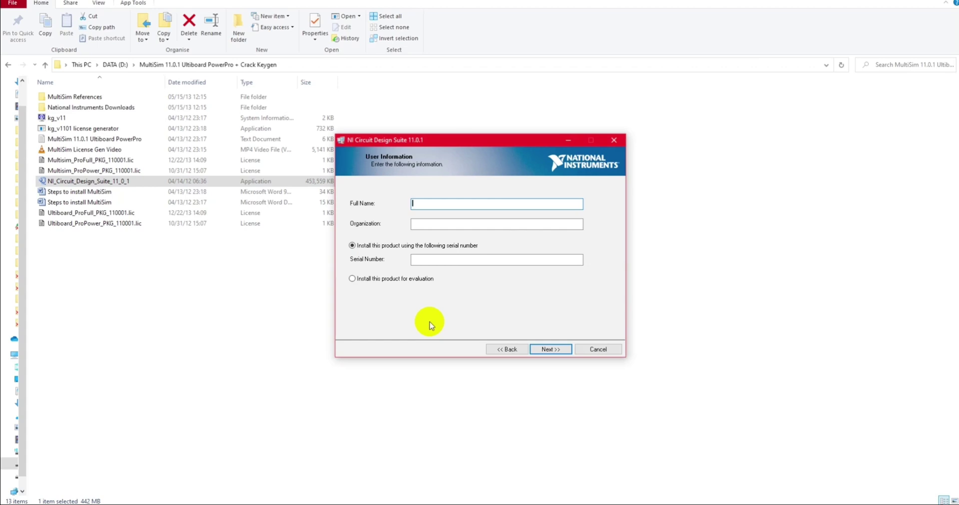
type("MBK")
key("shift+Tab")
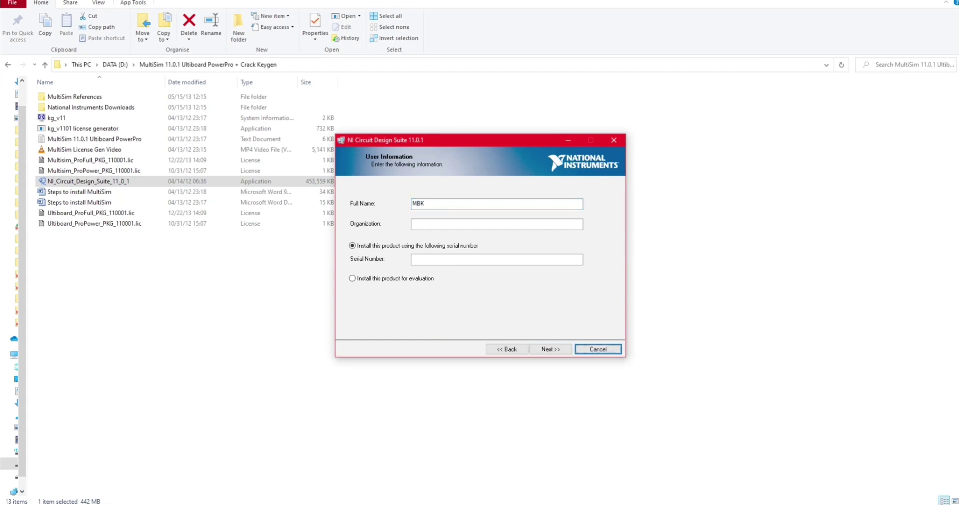
left_click(425, 224)
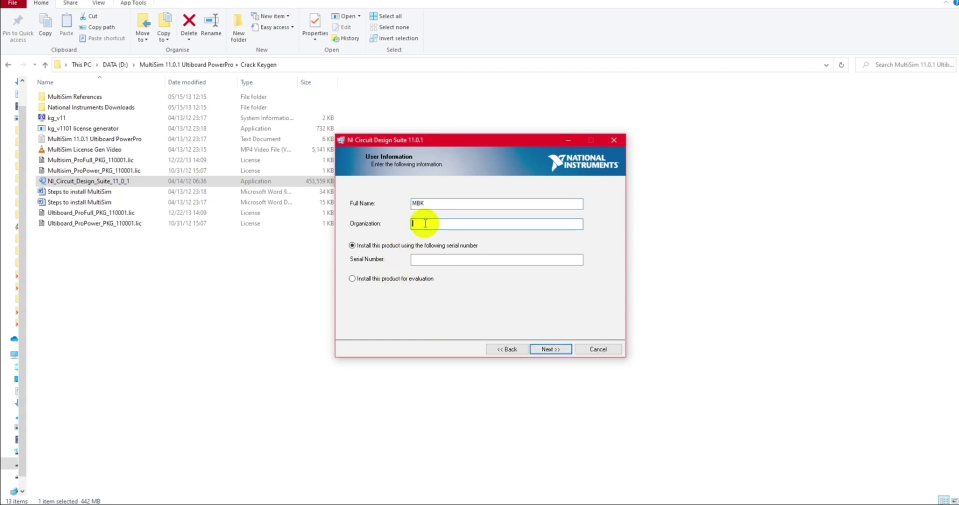
type("DSU")
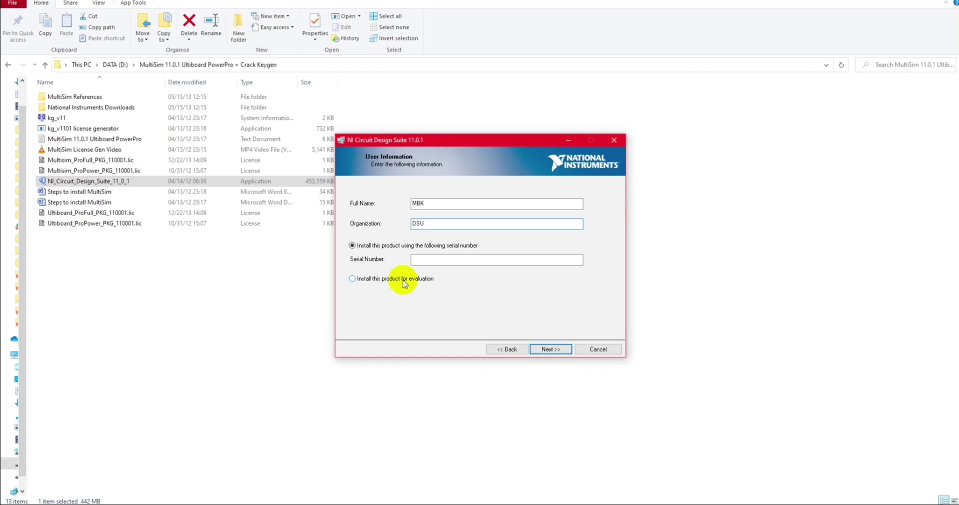
Install for evaluation using the default directory and unchanged features, then finish the installer.
left_click(404, 280)
left_click(548, 350)
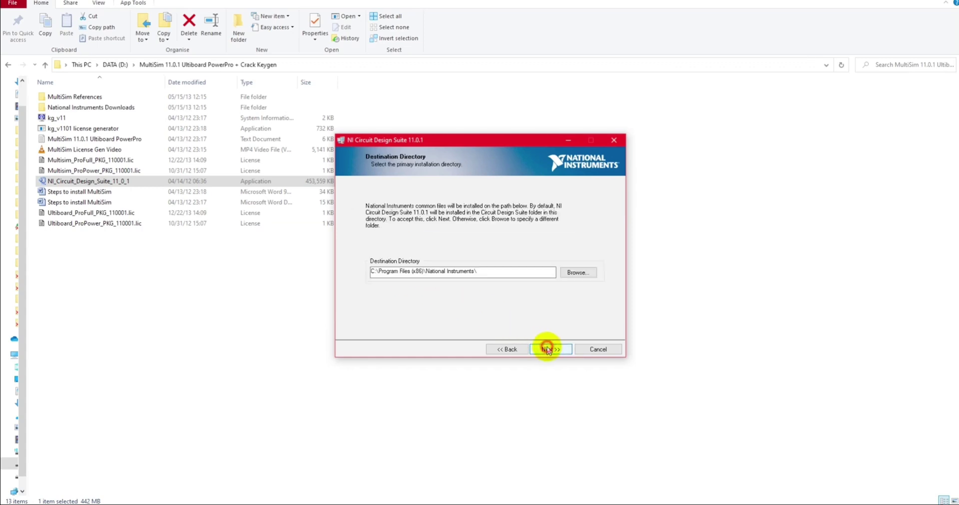
left_click(549, 349)
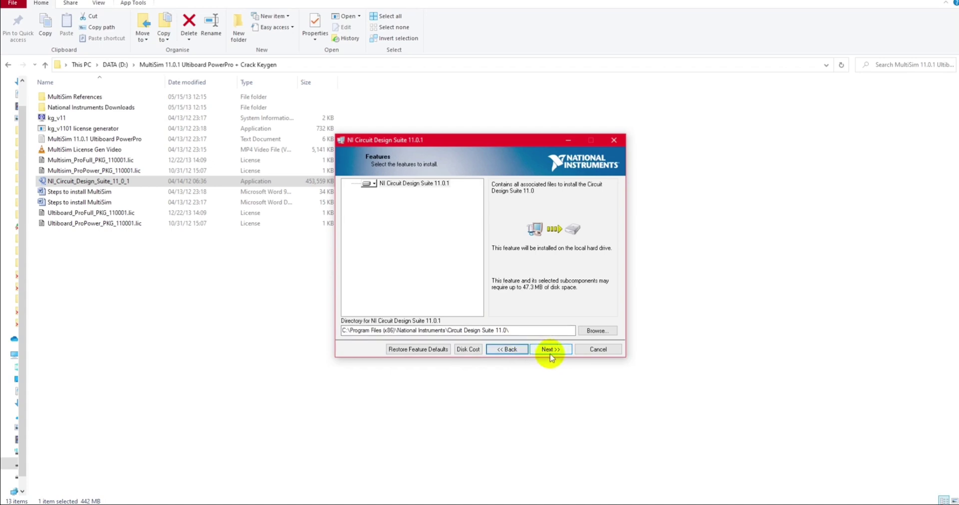
left_click(369, 184)
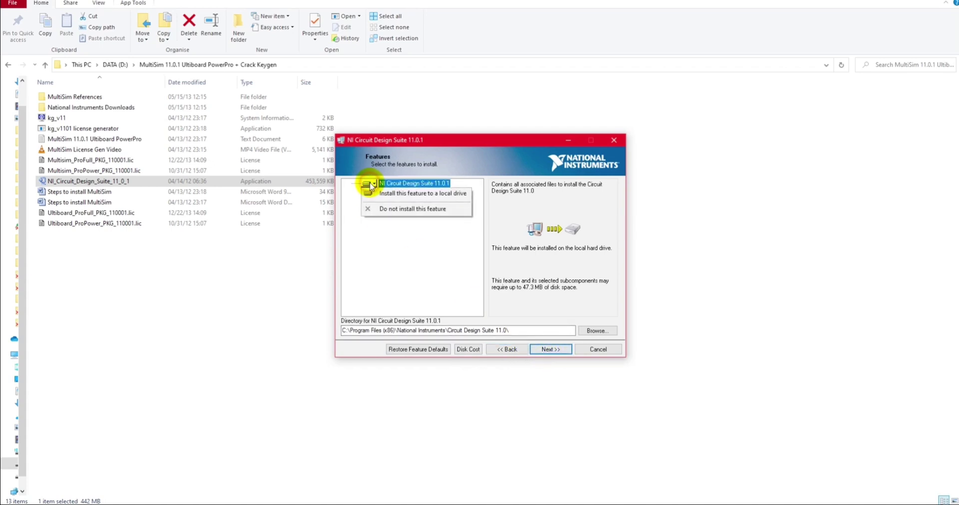
left_click(423, 257)
left_click(547, 349)
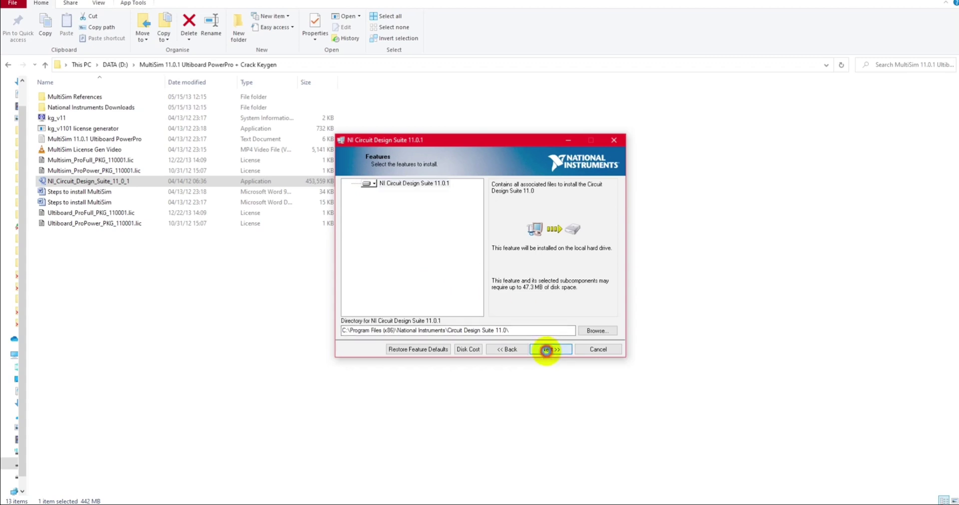
left_click(547, 350)
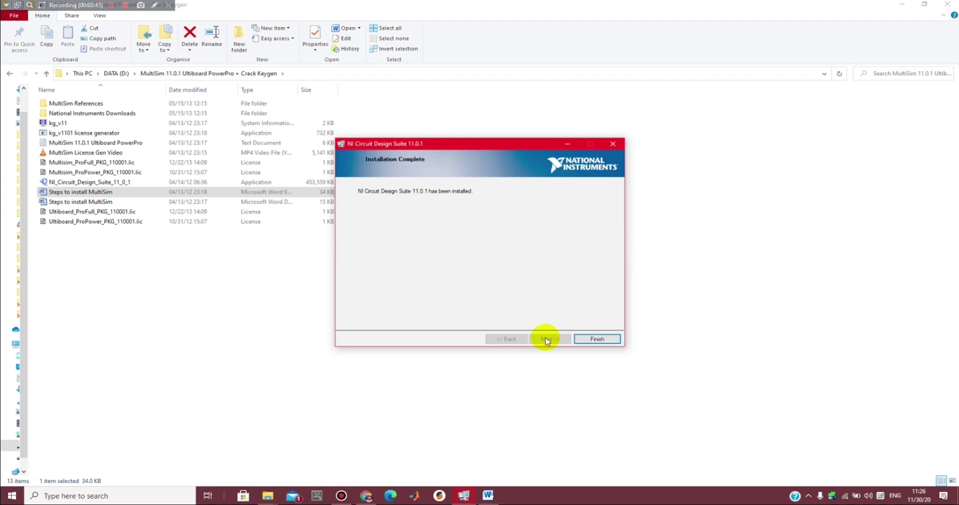
left_click(587, 339)
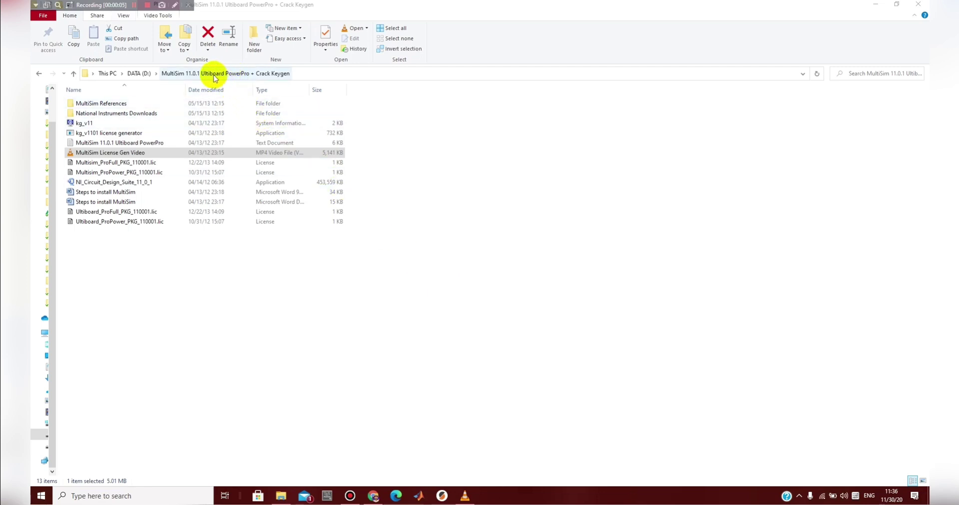
Run kg_v1101 and choose option 2 to generate Full Edition Multisim and Ultiboard license files.
left_click(162, 135)
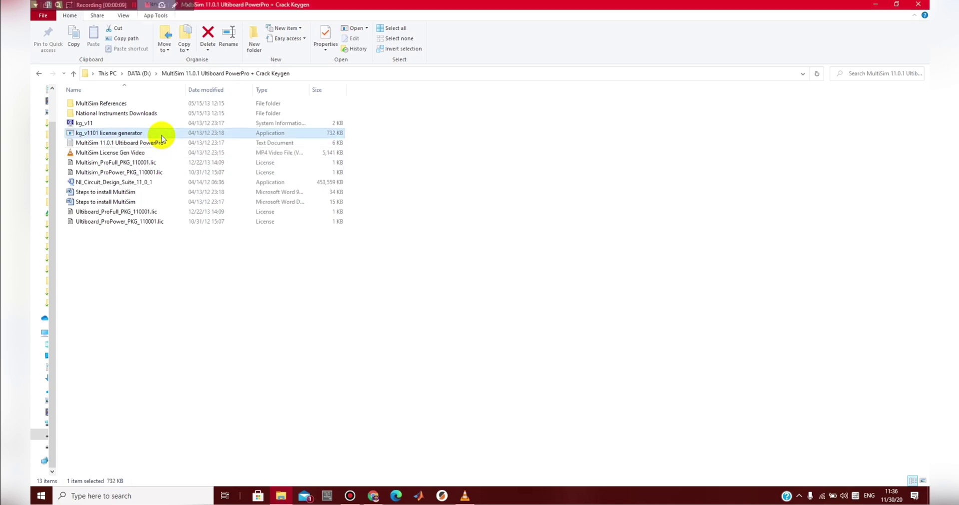
double_click(161, 136)
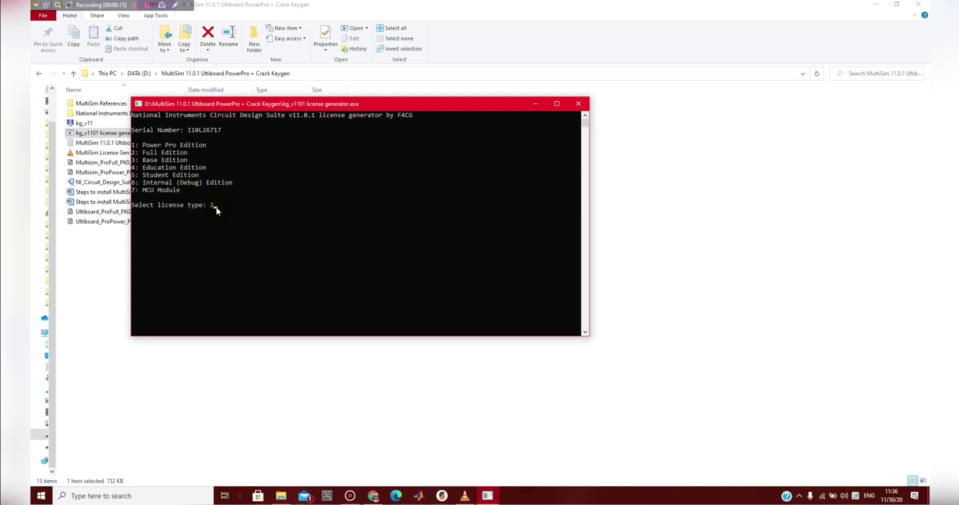
type("2")
key("Return")
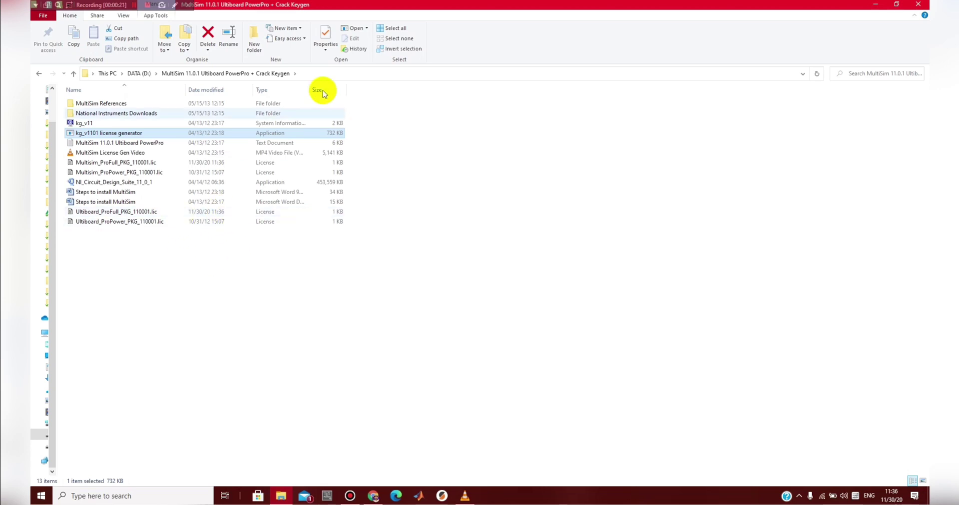
left_click(335, 73)
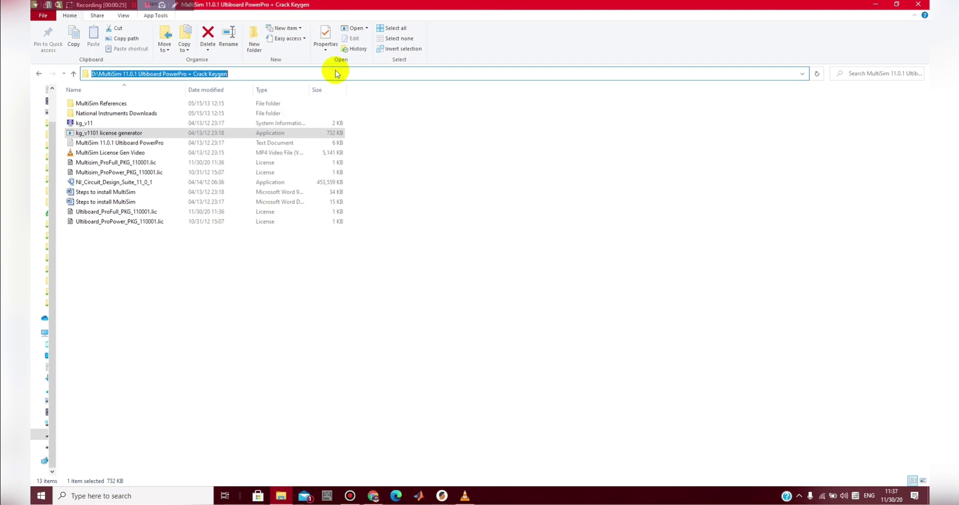
left_click(259, 268)
Search for 'ni lic' and open NI License Manager from the results.
left_click(139, 5)
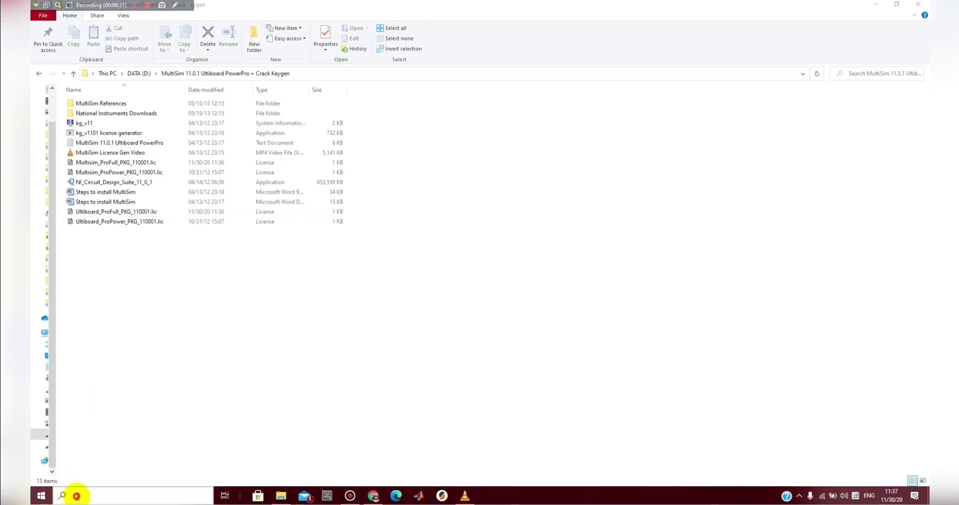
left_click(76, 497)
type("ni")
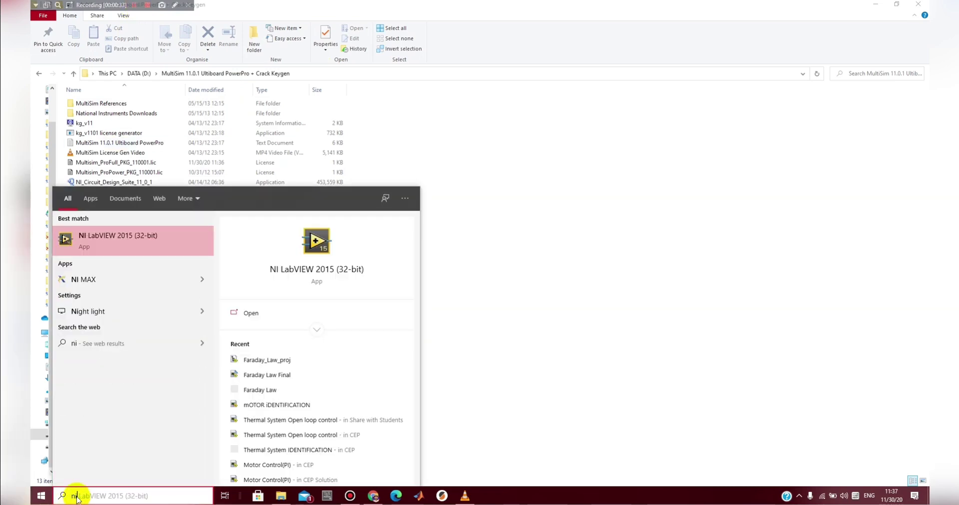
type(" lic")
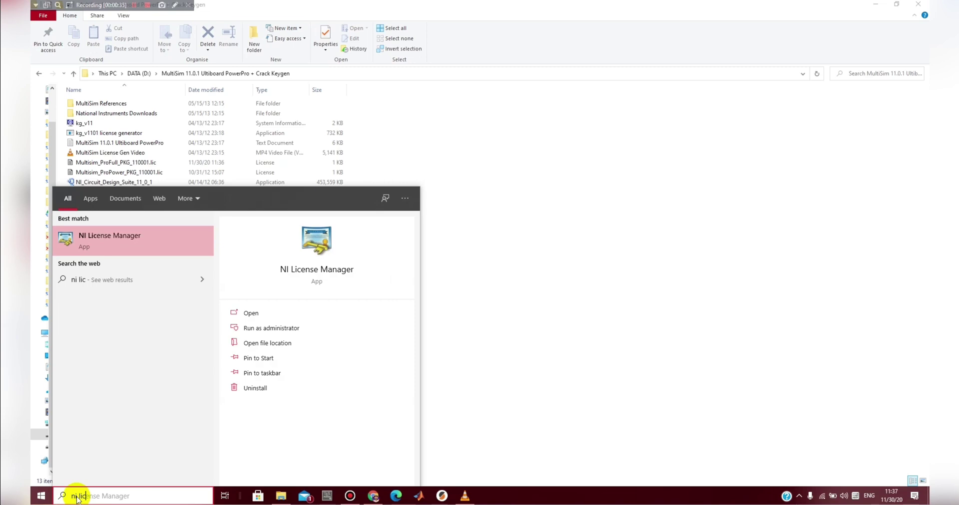
left_click(142, 236)
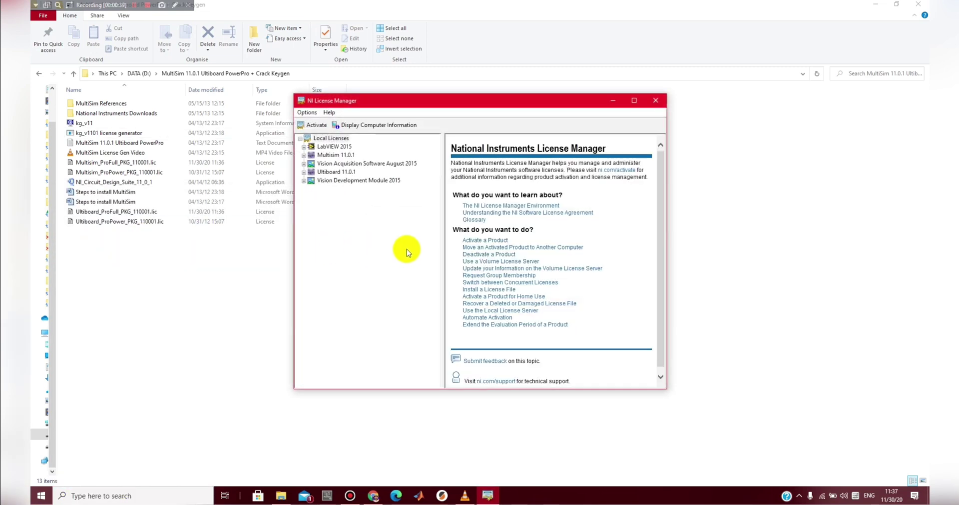
Expand Multisim 11.0.1 to view its Base, Full and Power Pro editions, then open Options.
left_click(304, 156)
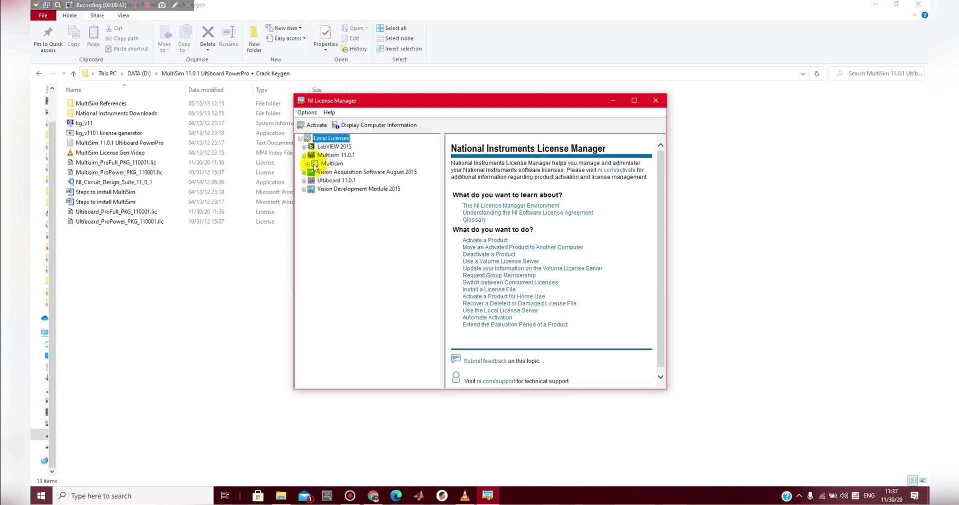
left_click(308, 164)
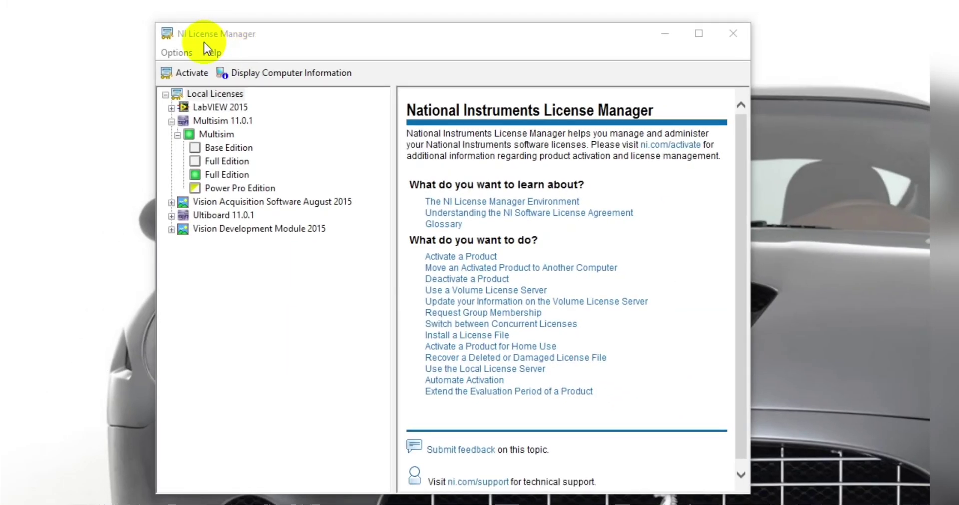
left_click(187, 53)
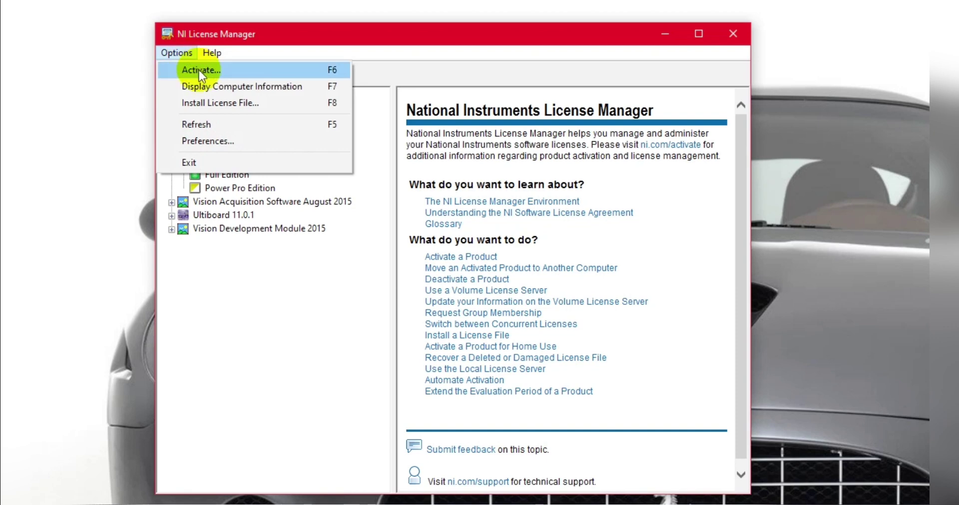
Install Multisim_ProFull_PKG_110001.lic and Ultiboard_ProFull_PKG_110001.lic, overwriting the existing Multisim license.
left_click(202, 103)
left_click(441, 381)
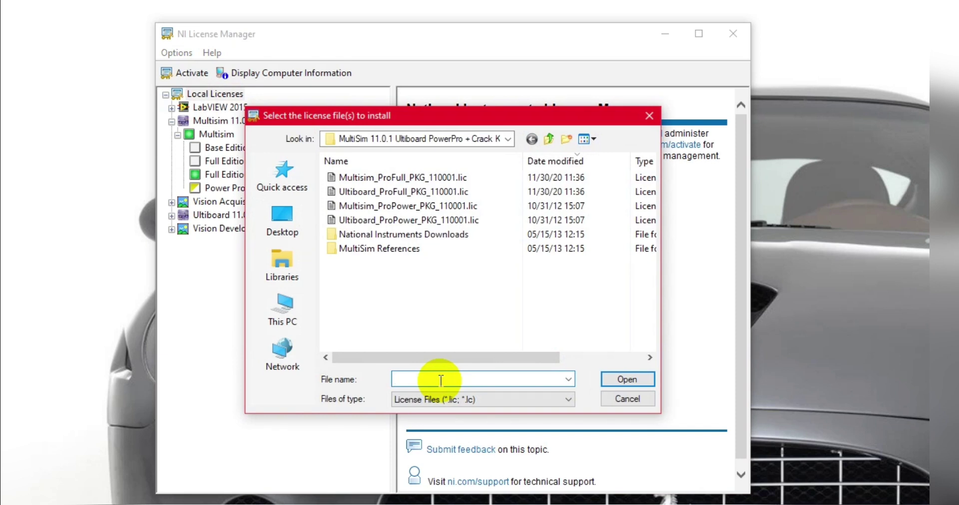
key("ctrl+v")
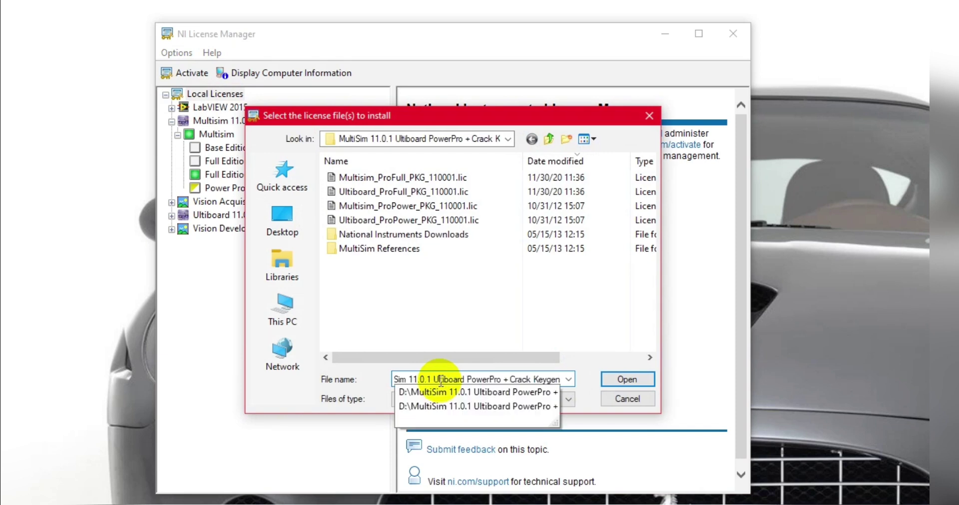
key("ctrl+a")
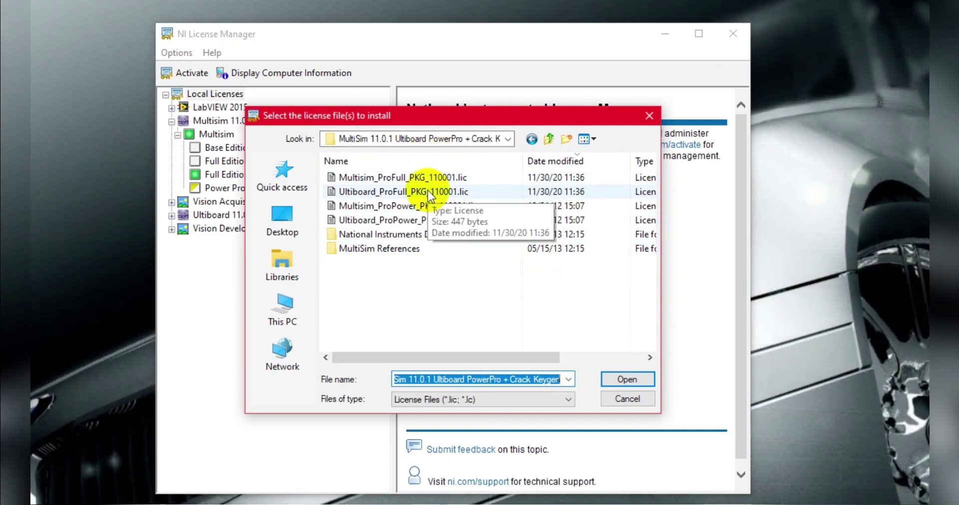
left_click(577, 162)
left_click(577, 161)
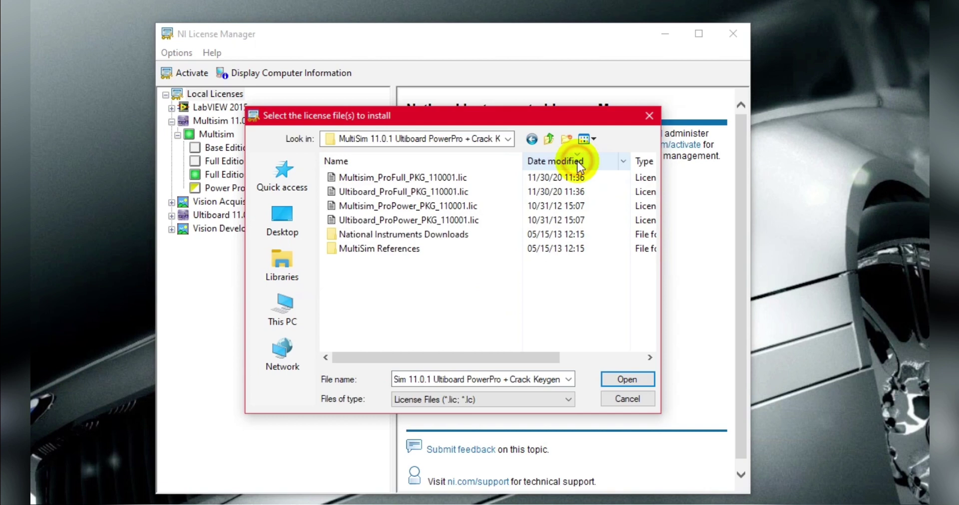
left_click(553, 182)
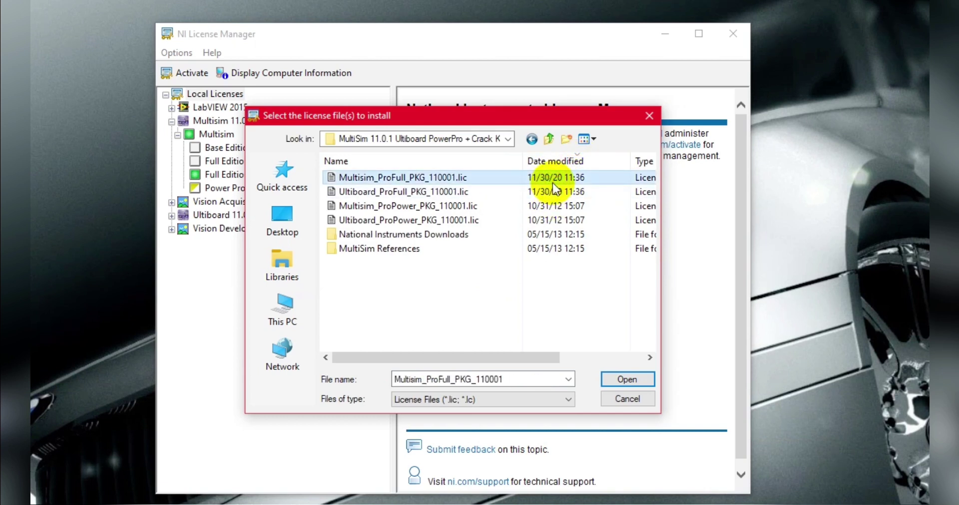
left_click(553, 186, "ctrl")
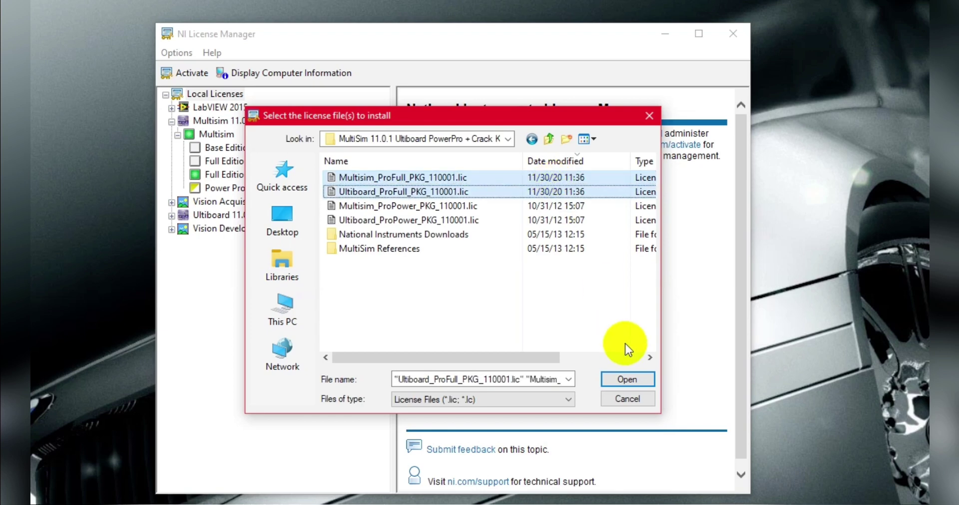
left_click(628, 380)
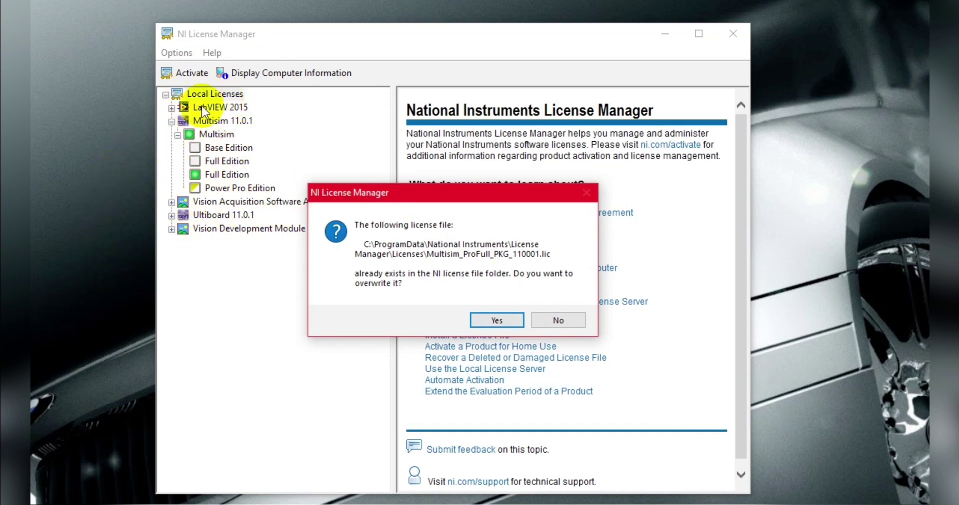
left_click(517, 324)
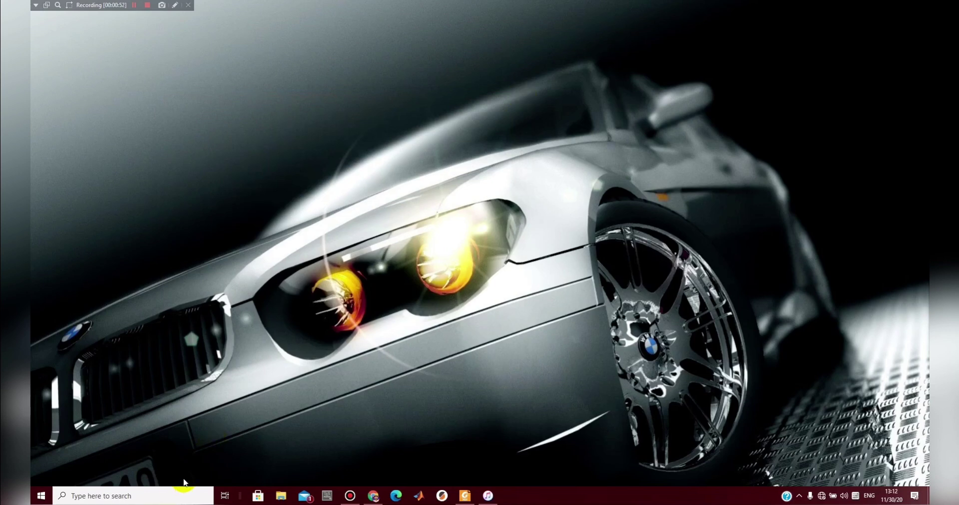
Launch Multisim 11.0 by searching 'mu' from the Start search.
left_click(171, 494)
type("mul")
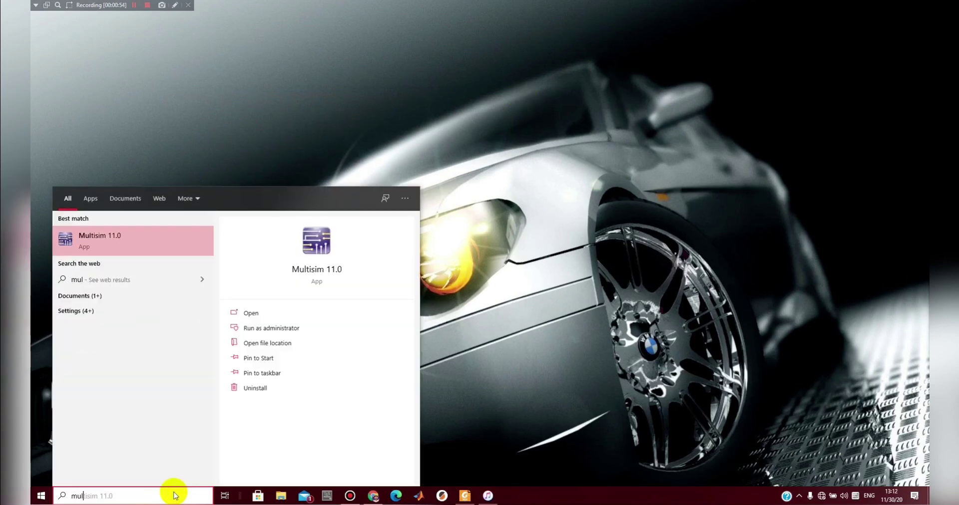
key("Return")
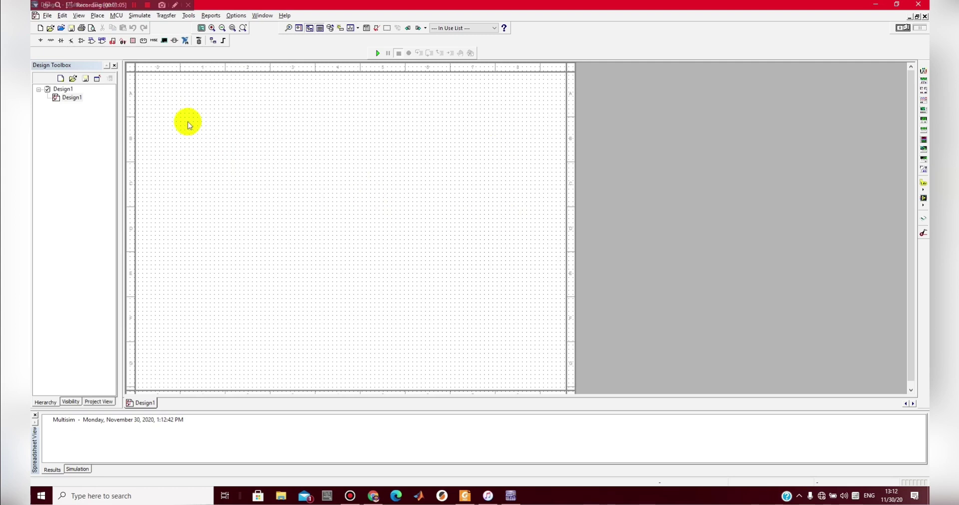
Place a DC_POWER source and a GROUND symbol below it.
left_click(41, 42)
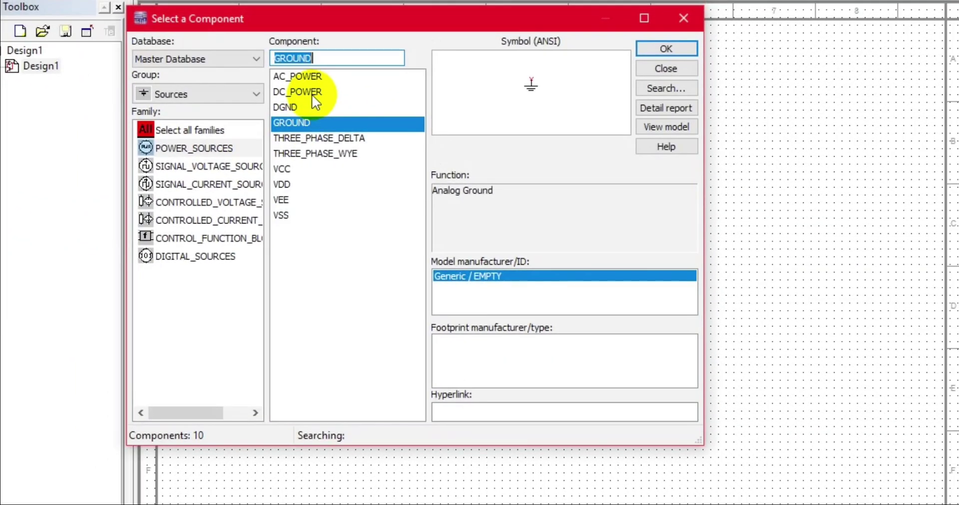
left_click(221, 112)
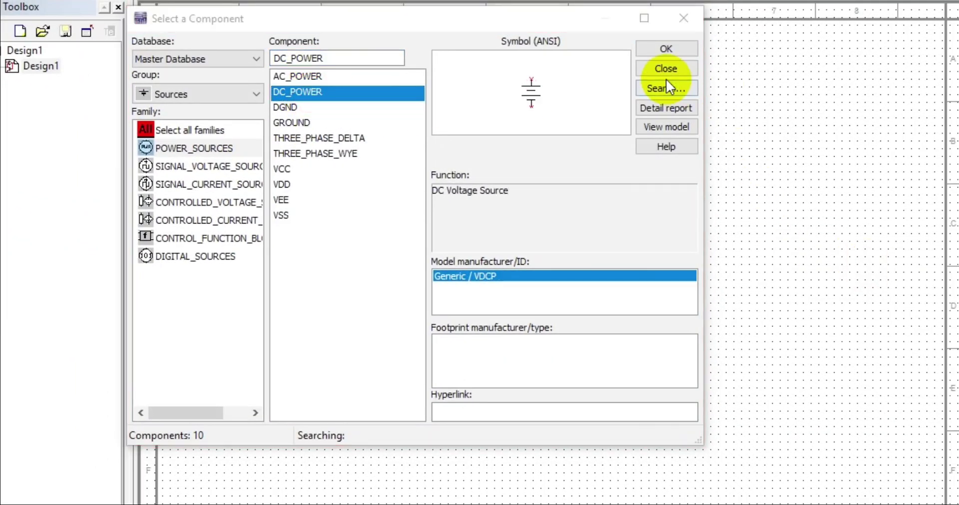
left_click(676, 49)
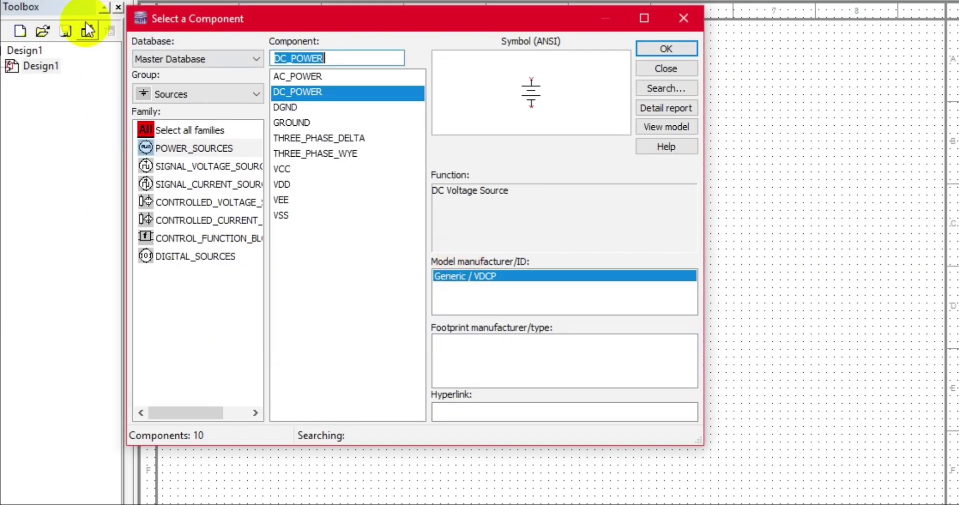
left_click(332, 124)
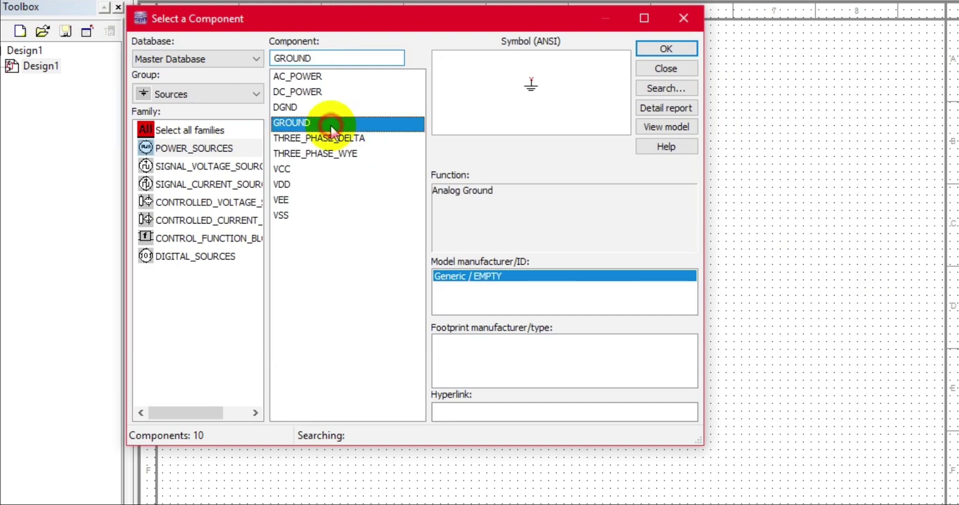
left_click(659, 50)
left_click(522, 334)
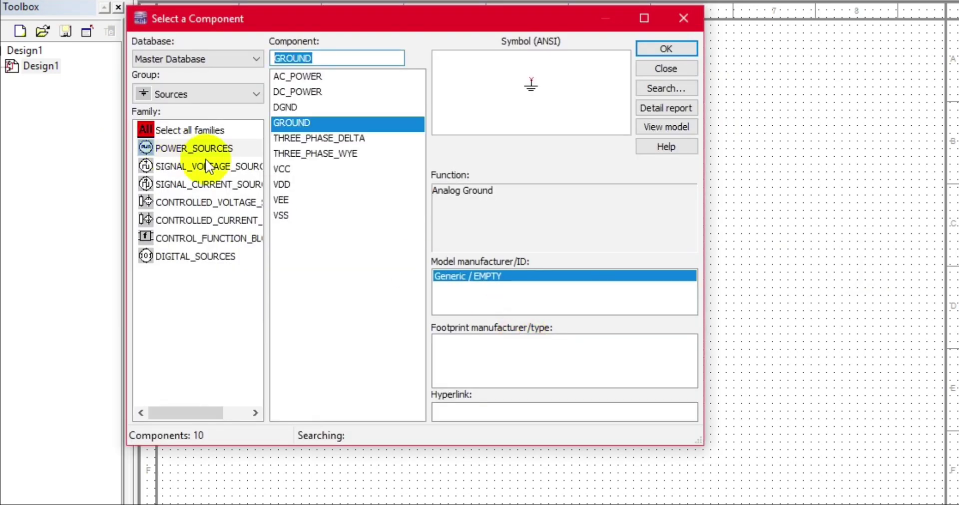
Place two 1k resistors from Basic > RESISTOR as R1 and R2 to the source's right.
left_click(173, 91)
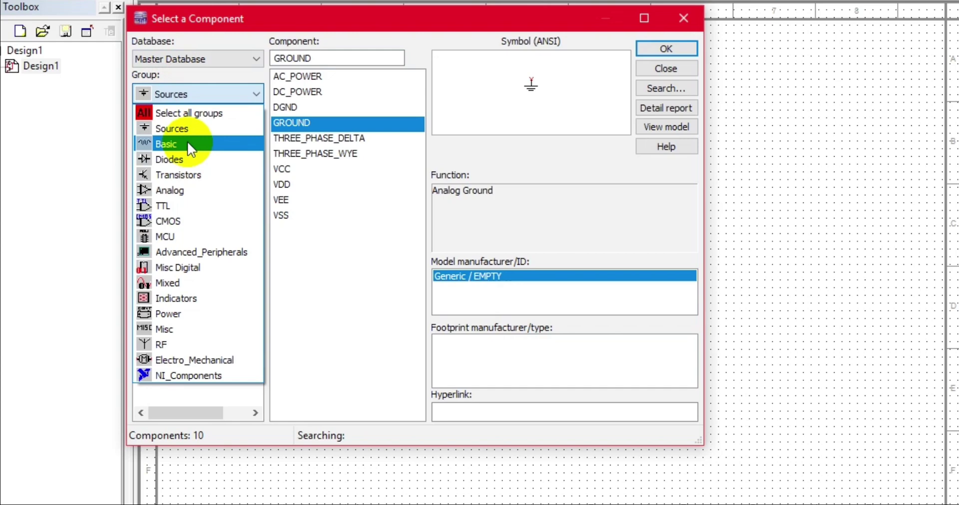
left_click(187, 142)
left_click_drag(256, 226, 207, 282)
left_click(196, 292)
left_click(350, 405)
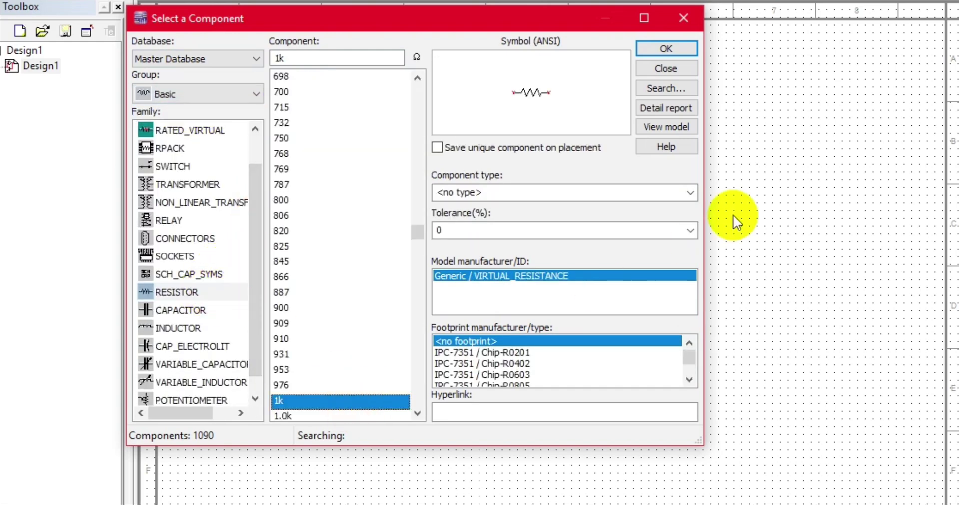
left_click(682, 52)
left_click(547, 170)
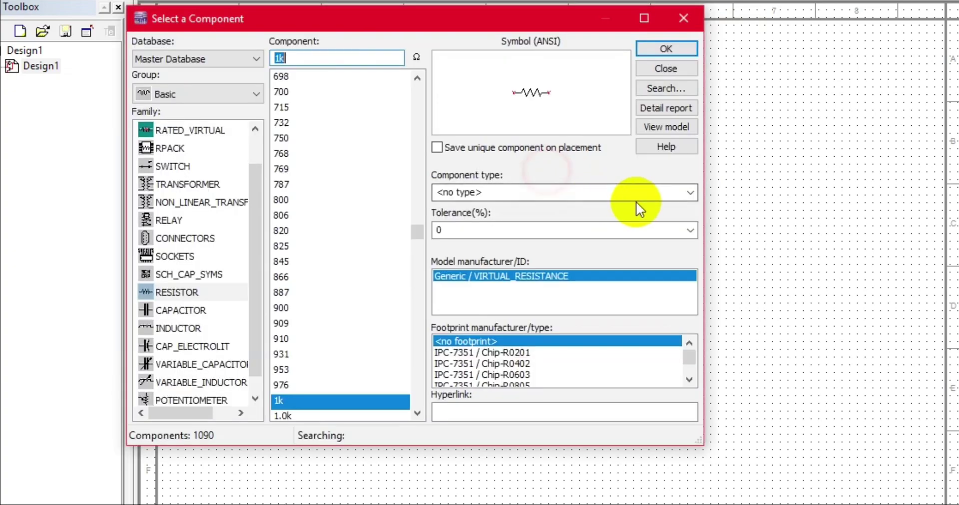
left_click(655, 48)
left_click(691, 199)
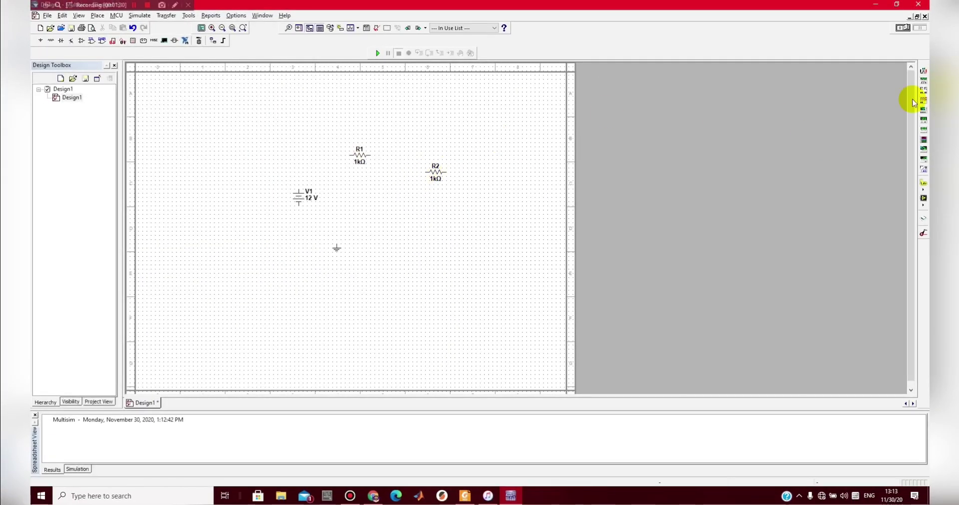
Place multimeters XMM1 and XMM2 on the sheet and rotate R2 vertical.
left_click(923, 70)
left_click(221, 132)
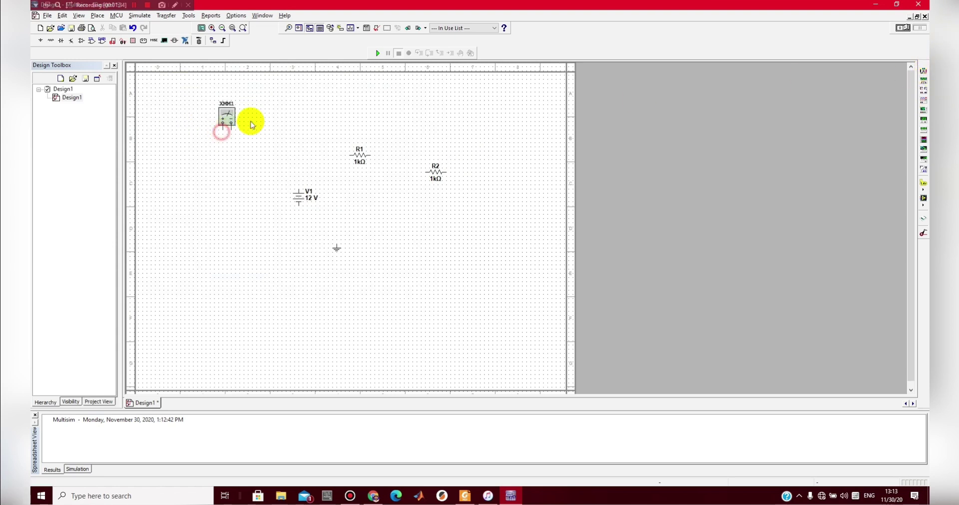
left_click(923, 70)
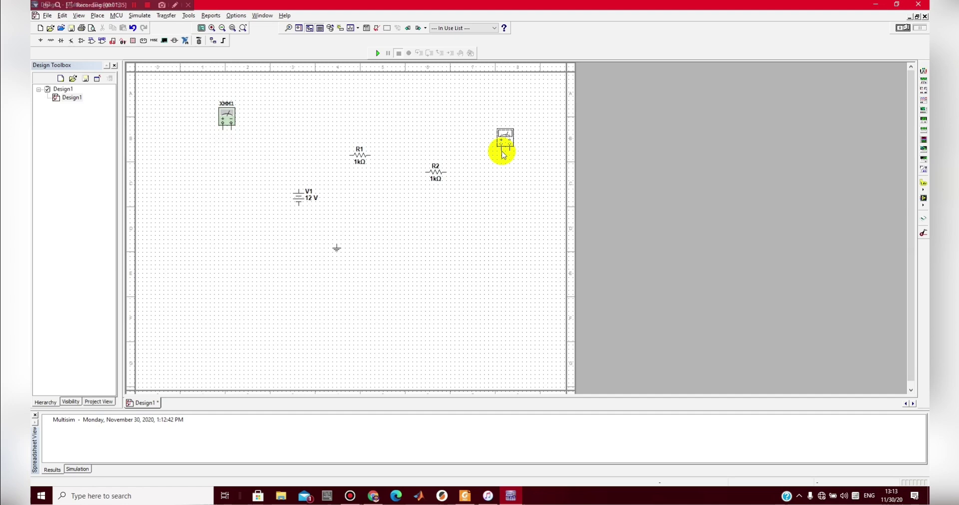
left_click(475, 113)
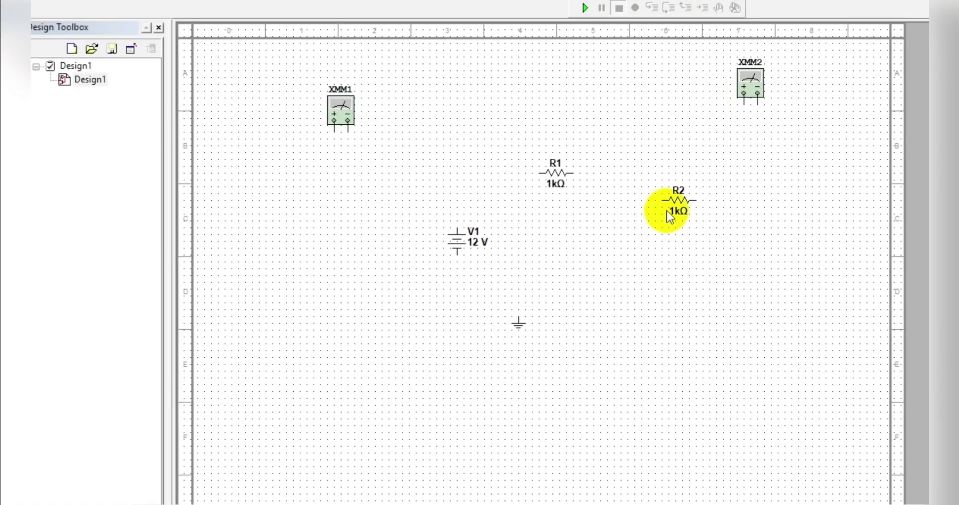
left_click(674, 207)
key("ctrl+r")
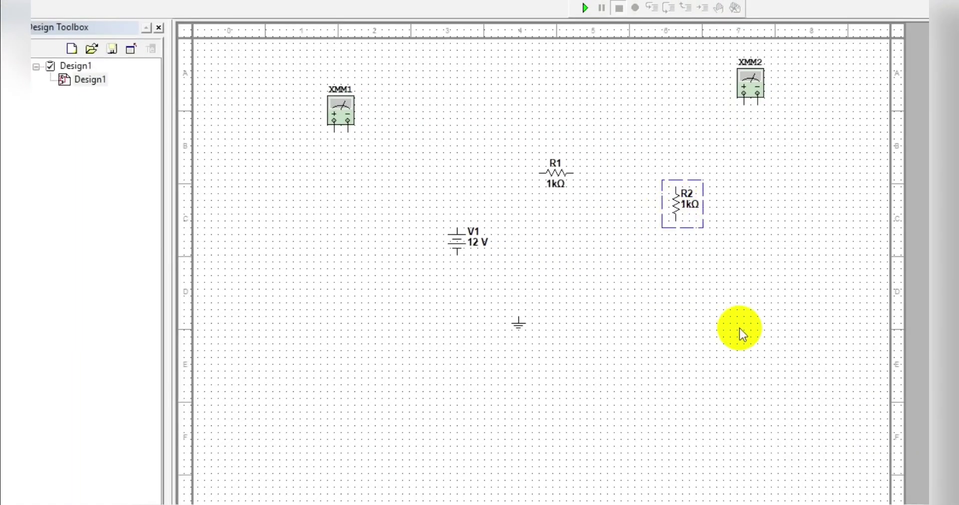
Wire V1's top terminal to R1's left pin and its bottom terminal to ground.
left_click(456, 228)
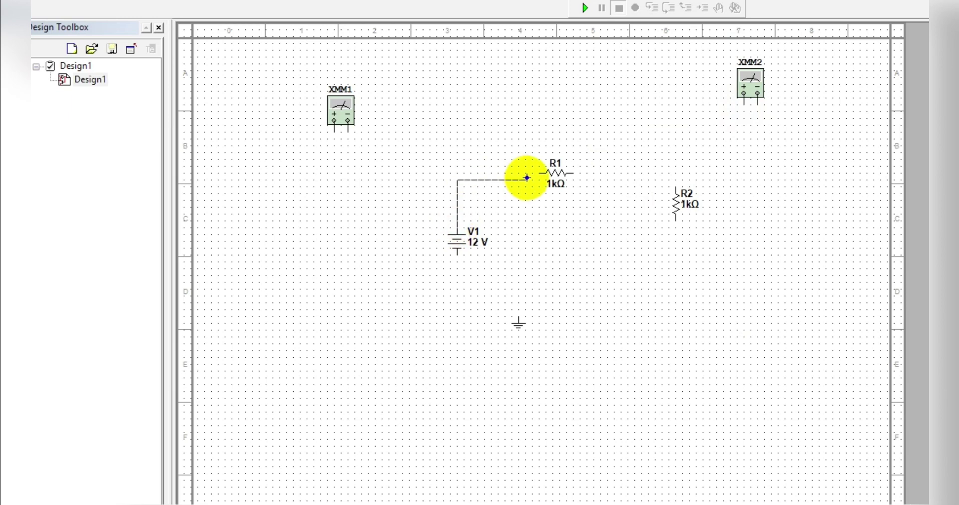
left_click(542, 174)
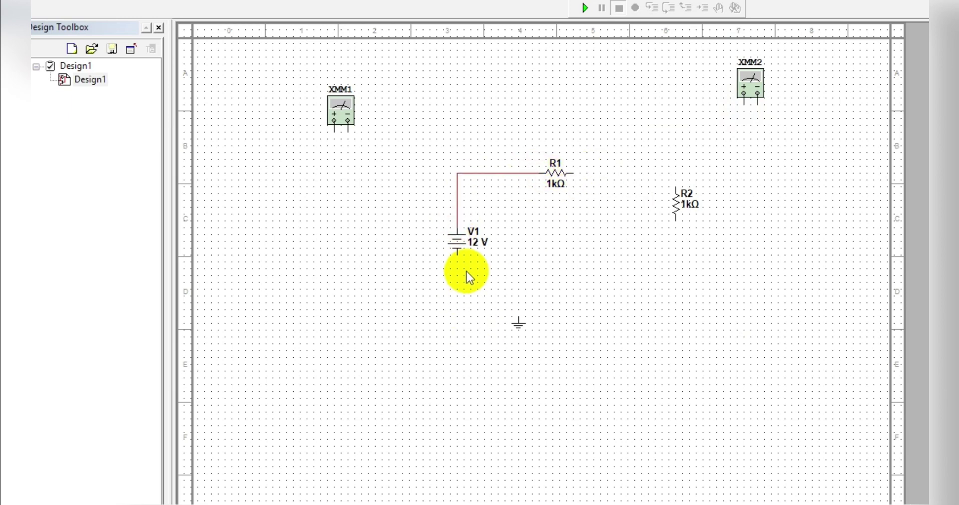
left_click(457, 255)
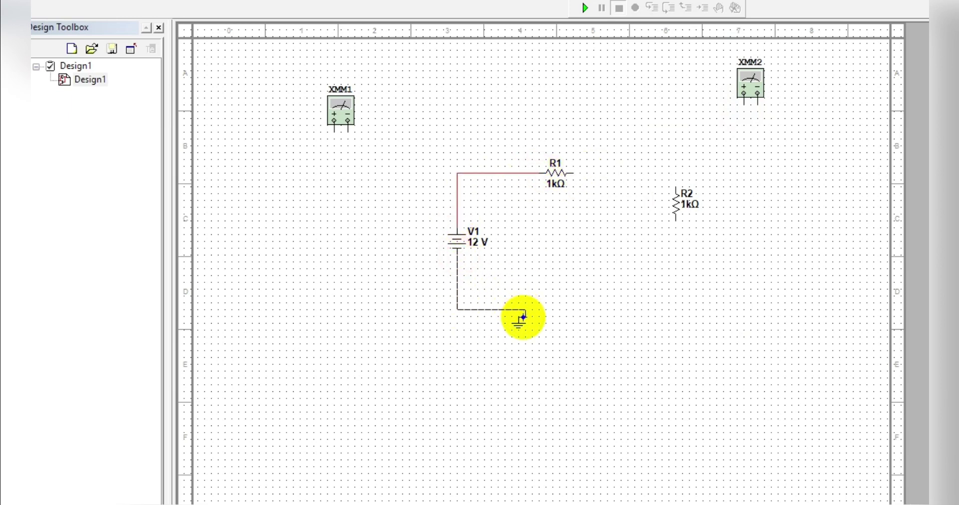
left_click(519, 317)
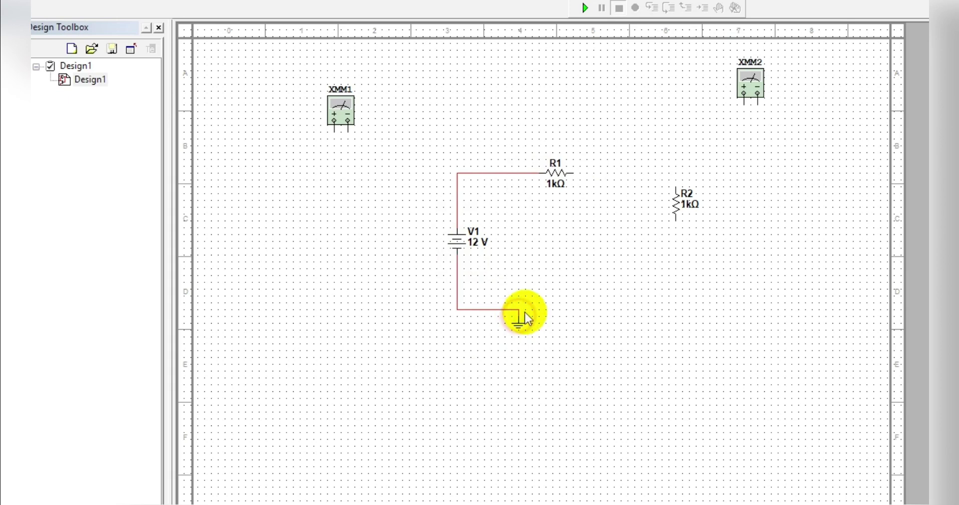
Move R2 down, wire its bottom pin to the ground line, and move XMM1 above R2.
left_click(675, 206)
left_click_drag(675, 205, 642, 261)
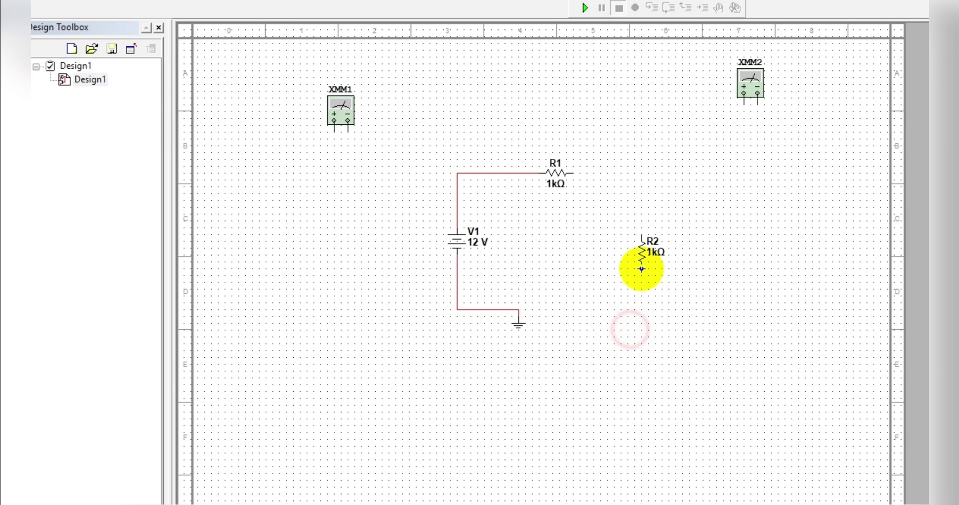
left_click(642, 270)
left_click(517, 312)
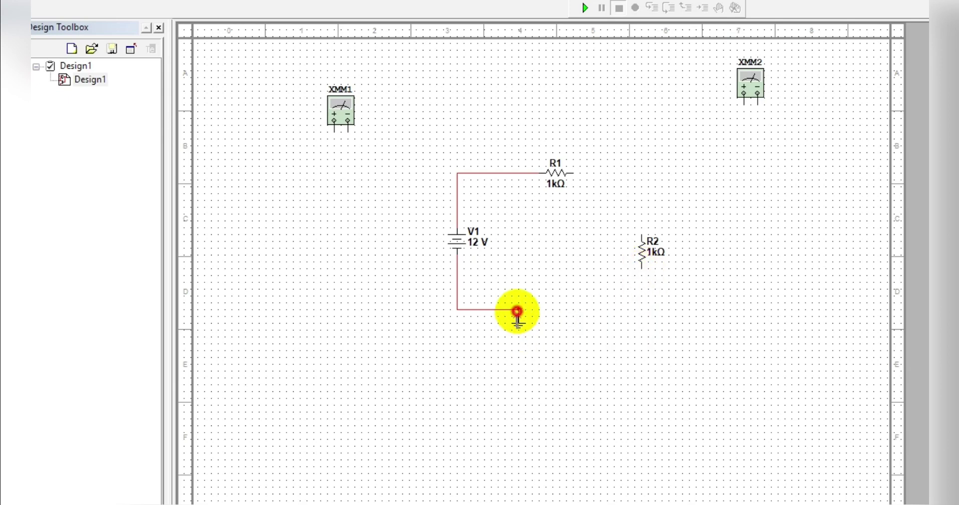
mouse_move(336, 103)
left_mouse_down()
mouse_move(607, 142)
mouse_move(633, 162)
mouse_move(625, 134)
mouse_move(638, 140)
left_mouse_up()
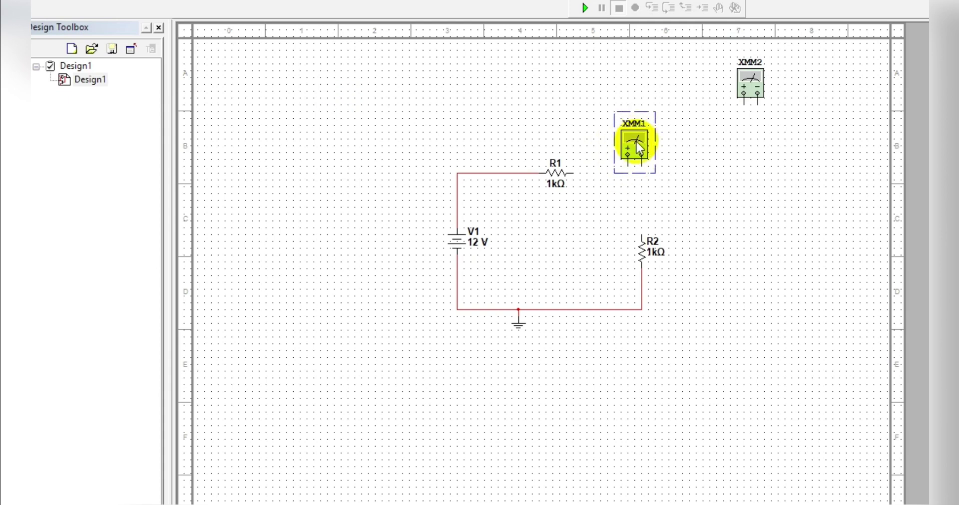
Wire XMM1 between R1's right pin and R2's top pin and set it to current measurement.
left_click(642, 168)
left_click(642, 235)
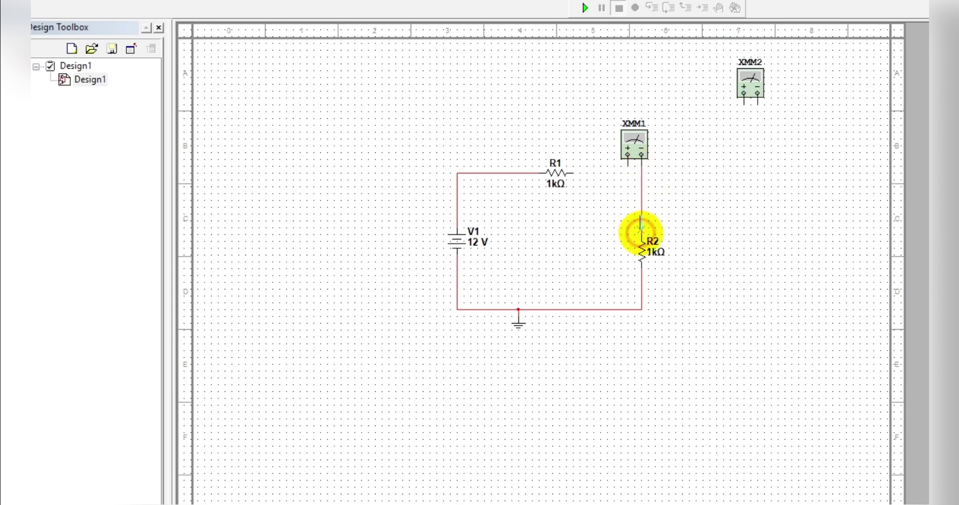
left_click(627, 166)
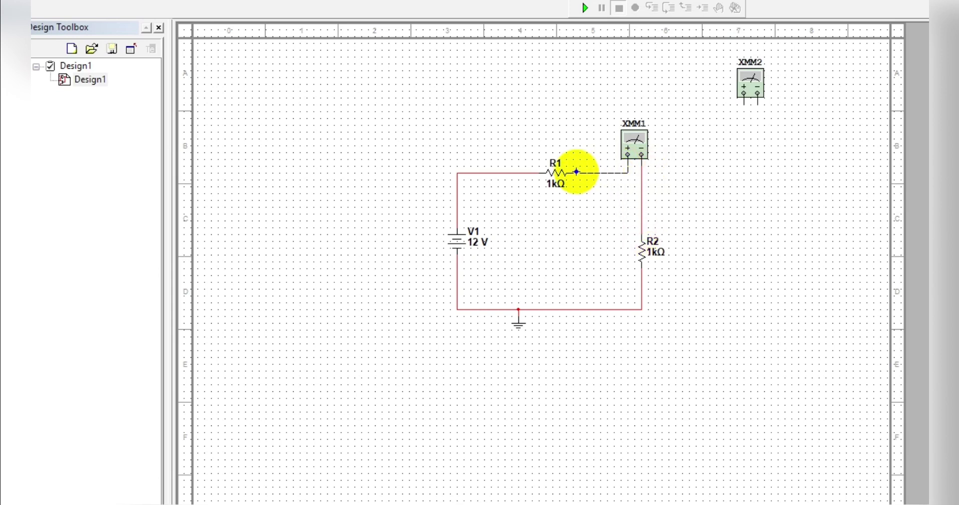
double_click(635, 144)
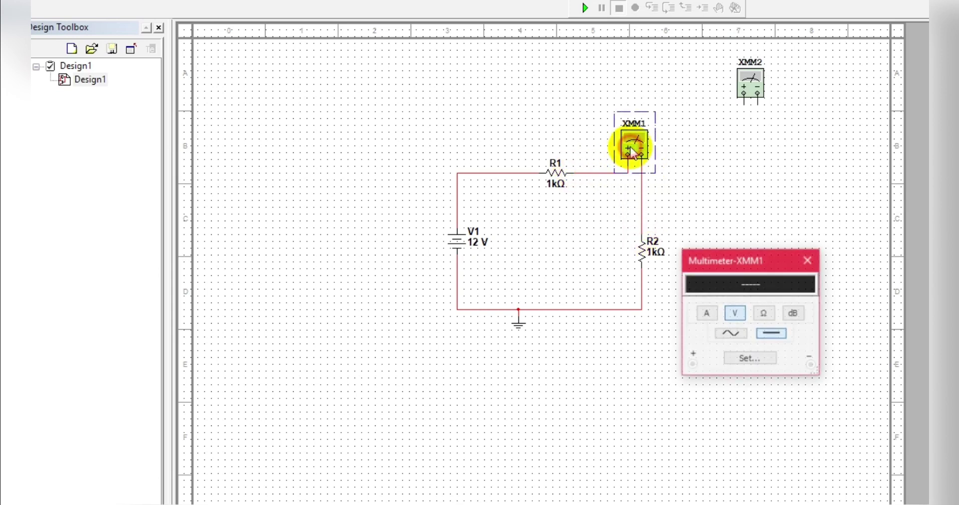
left_click(708, 315)
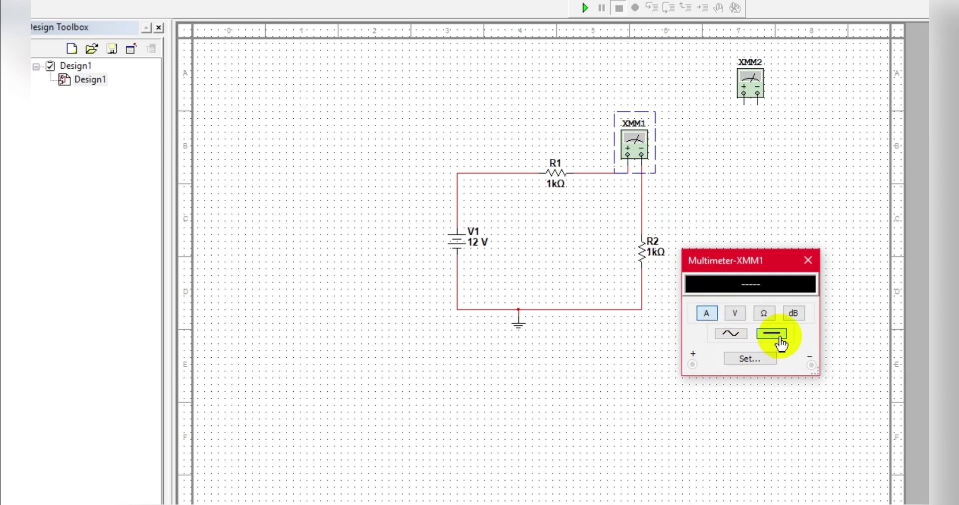
left_click(808, 260)
Move XMM2 beside R2, rotate it 90 degrees, and wire it across R2.
left_click(754, 85)
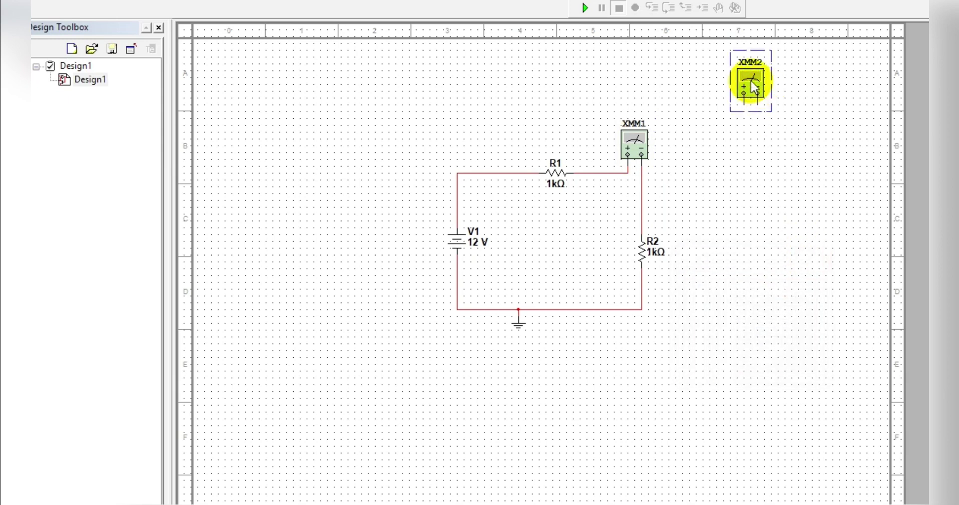
left_click_drag(755, 87, 743, 231)
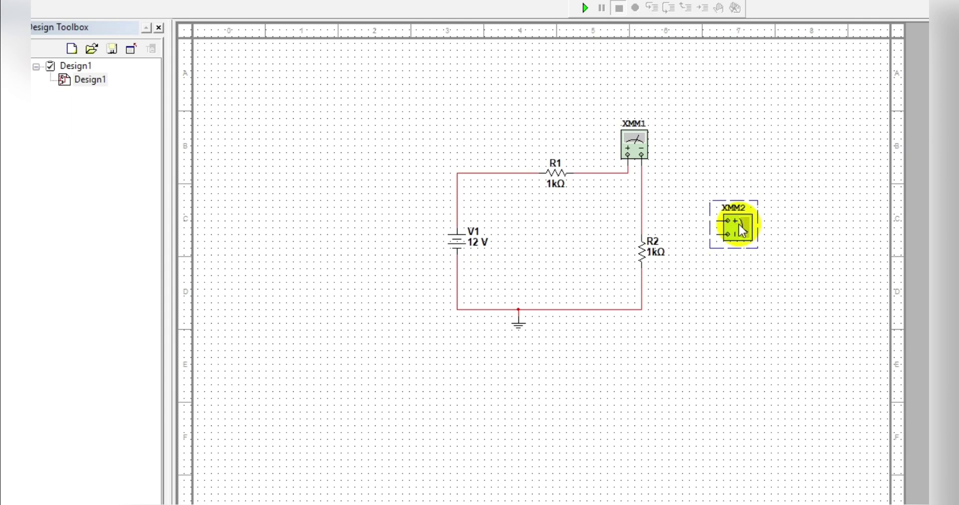
key("ctrl+r")
left_click(760, 276)
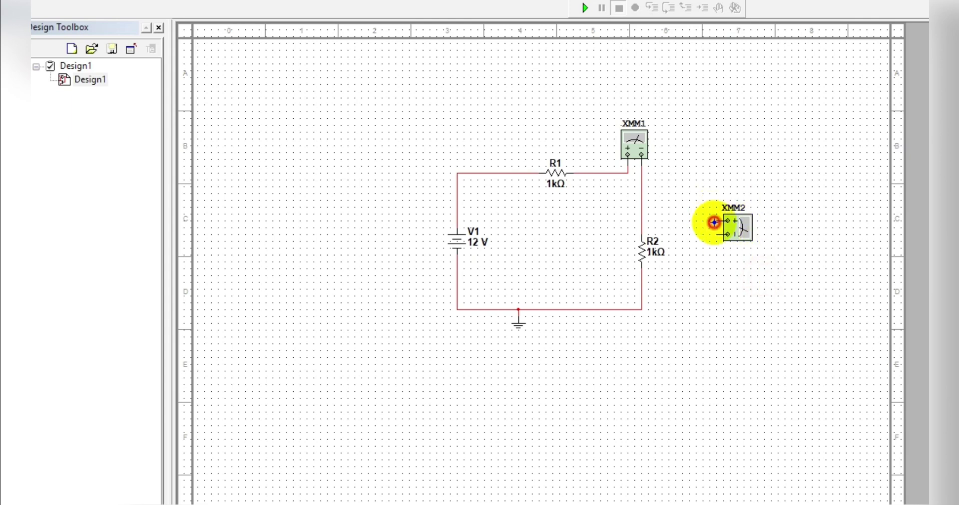
left_click(643, 219)
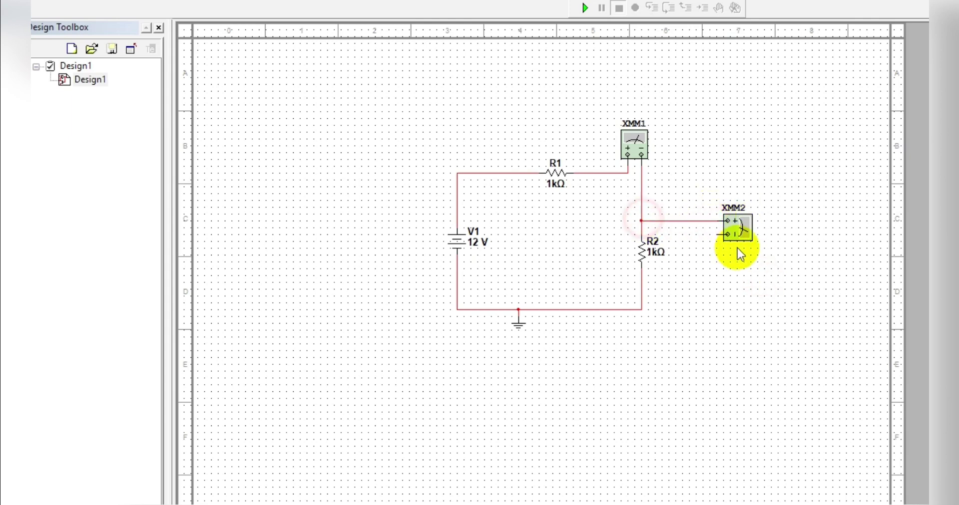
left_click(716, 234)
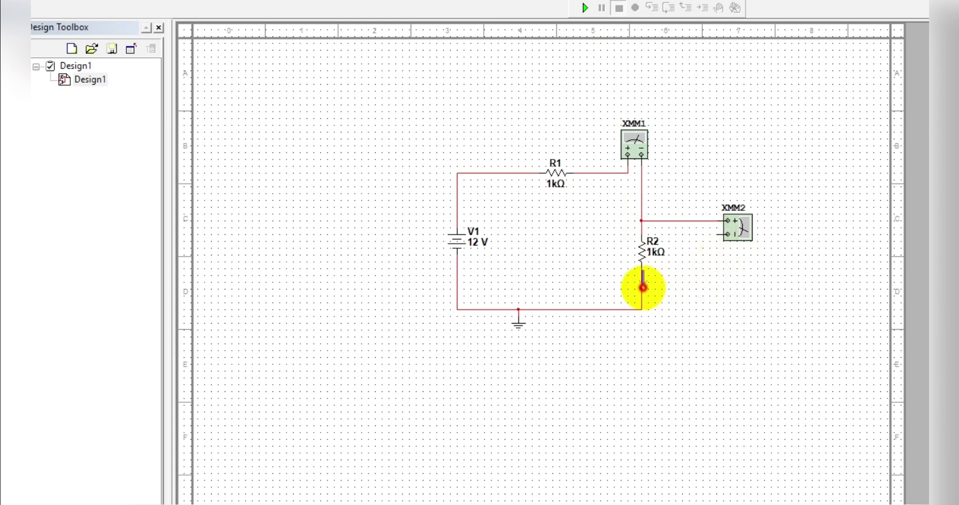
left_click(642, 289)
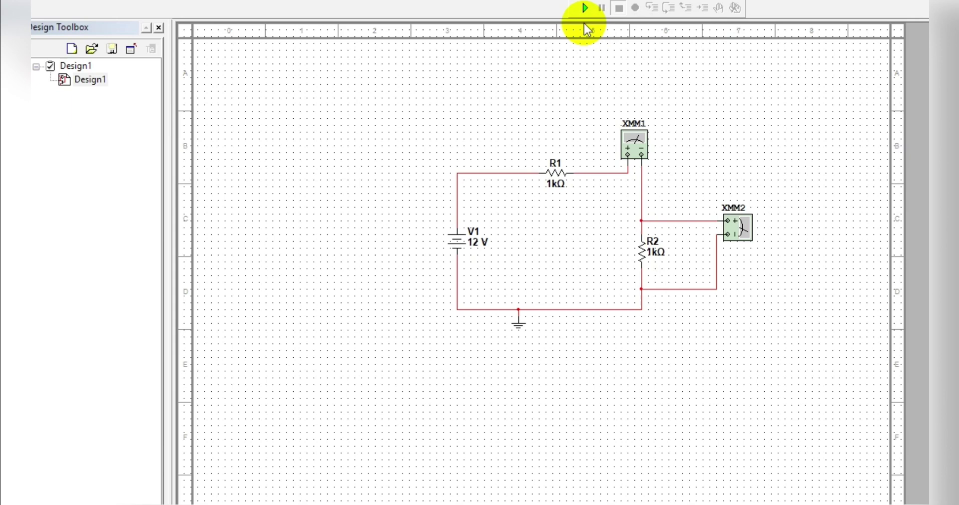
Open XMM1's readout showing 6.001 mA and move it left of the circuit.
double_click(739, 229)
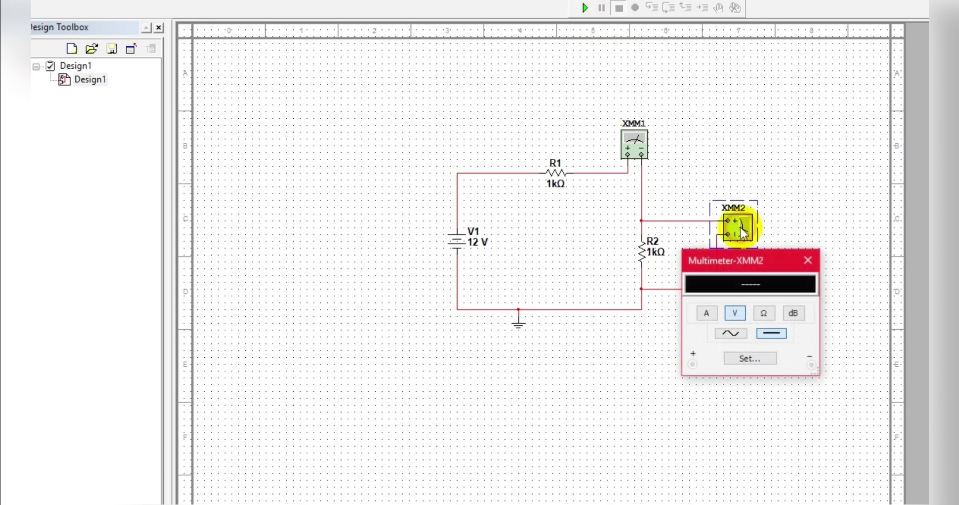
left_click(809, 259)
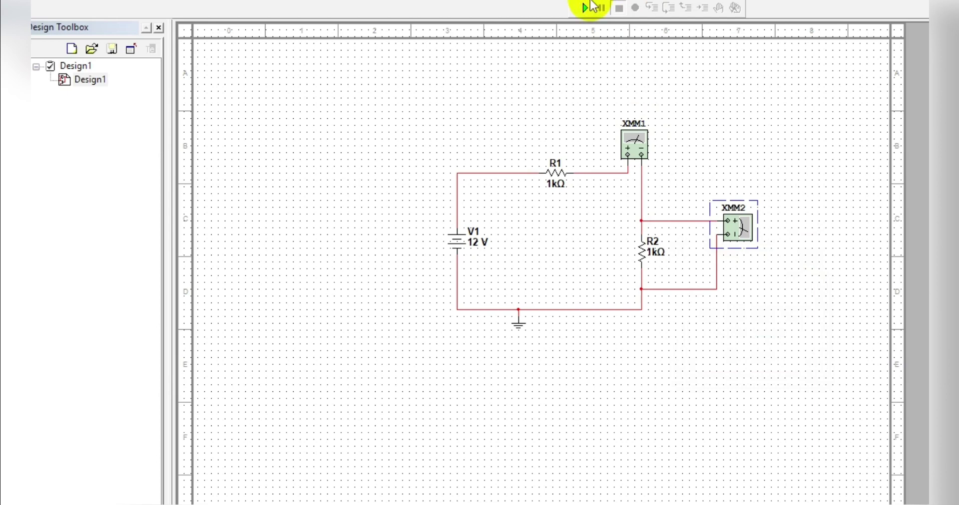
double_click(635, 140)
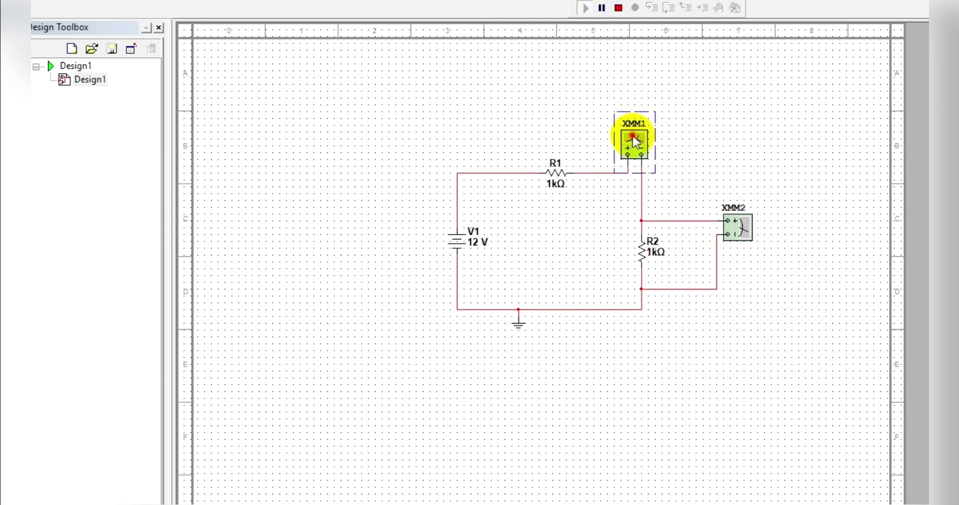
left_click_drag(757, 274, 305, 191)
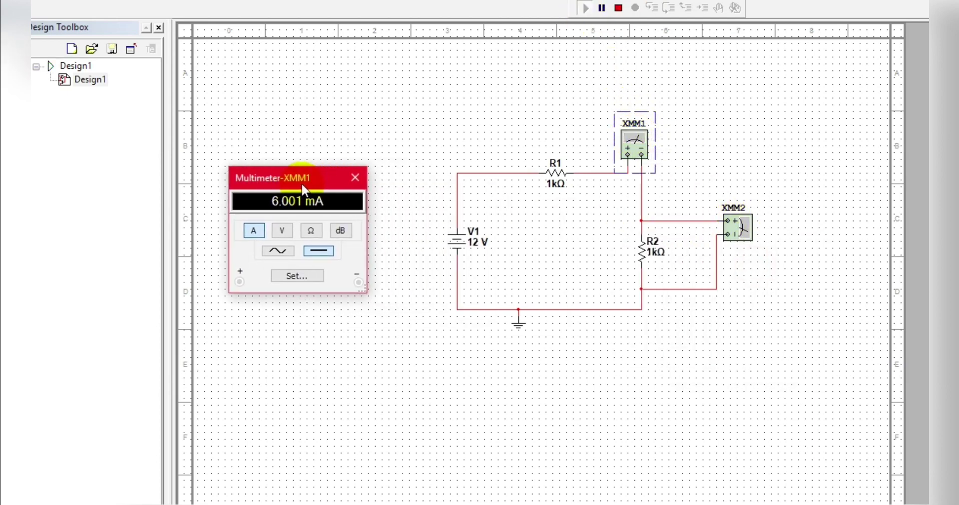
Place XMM2's 6 V readout top right and XMM1's top left, then stop the simulation.
double_click(739, 227)
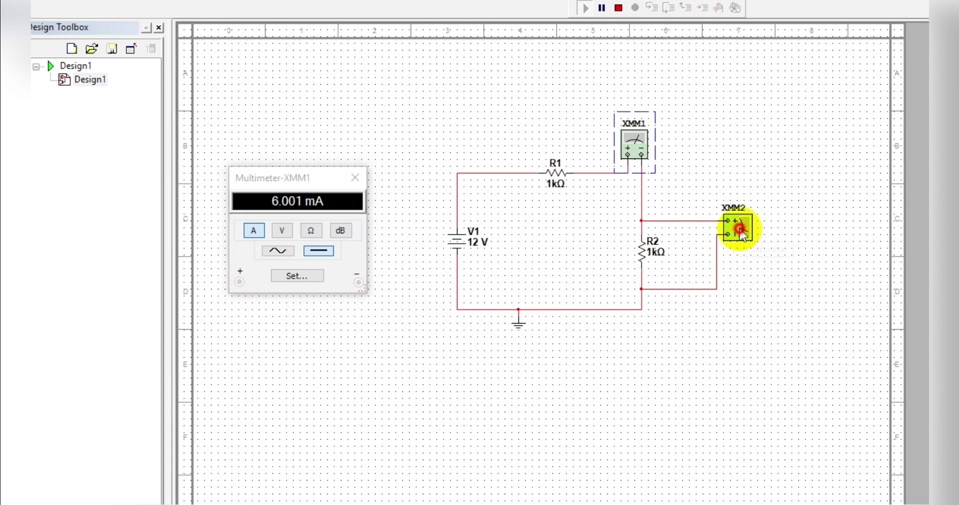
left_click_drag(743, 261, 798, 64)
left_click_drag(309, 177, 313, 40)
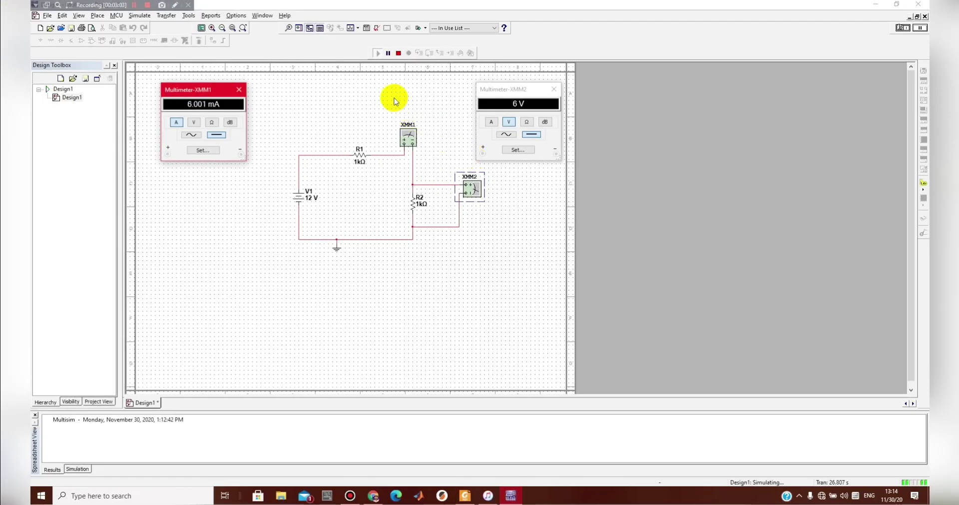
left_click(399, 53)
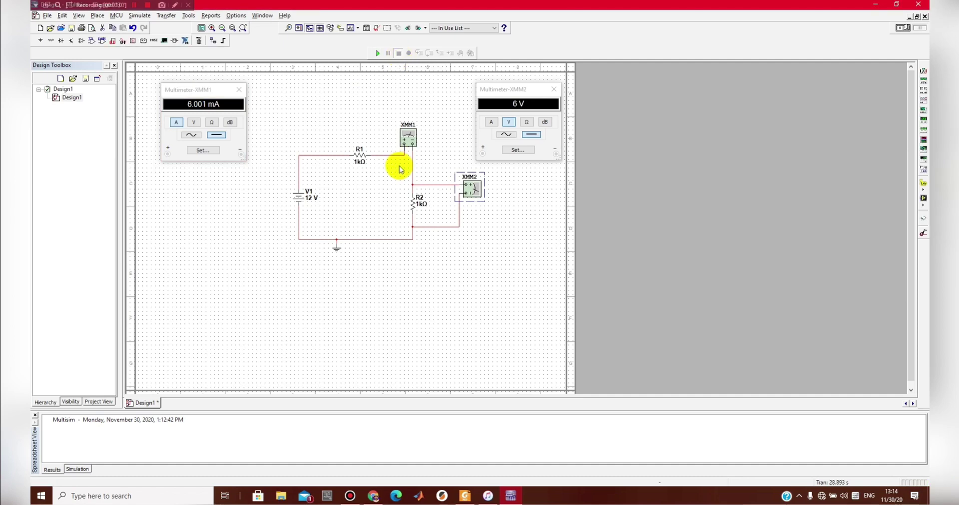